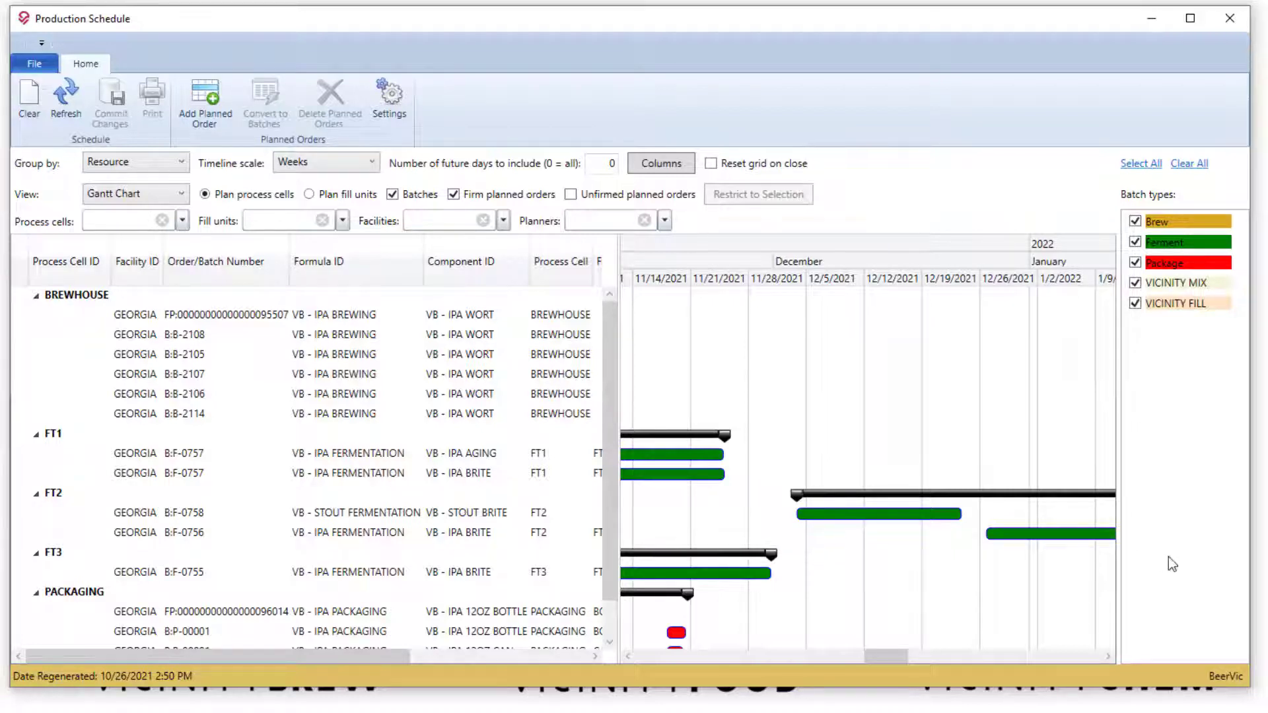
Try moving the VB - STOUT FERMENTATION batch to start about 12/1/2021 and reassigning it from FT2 to FT3 and back
drag(872, 516, 850, 529)
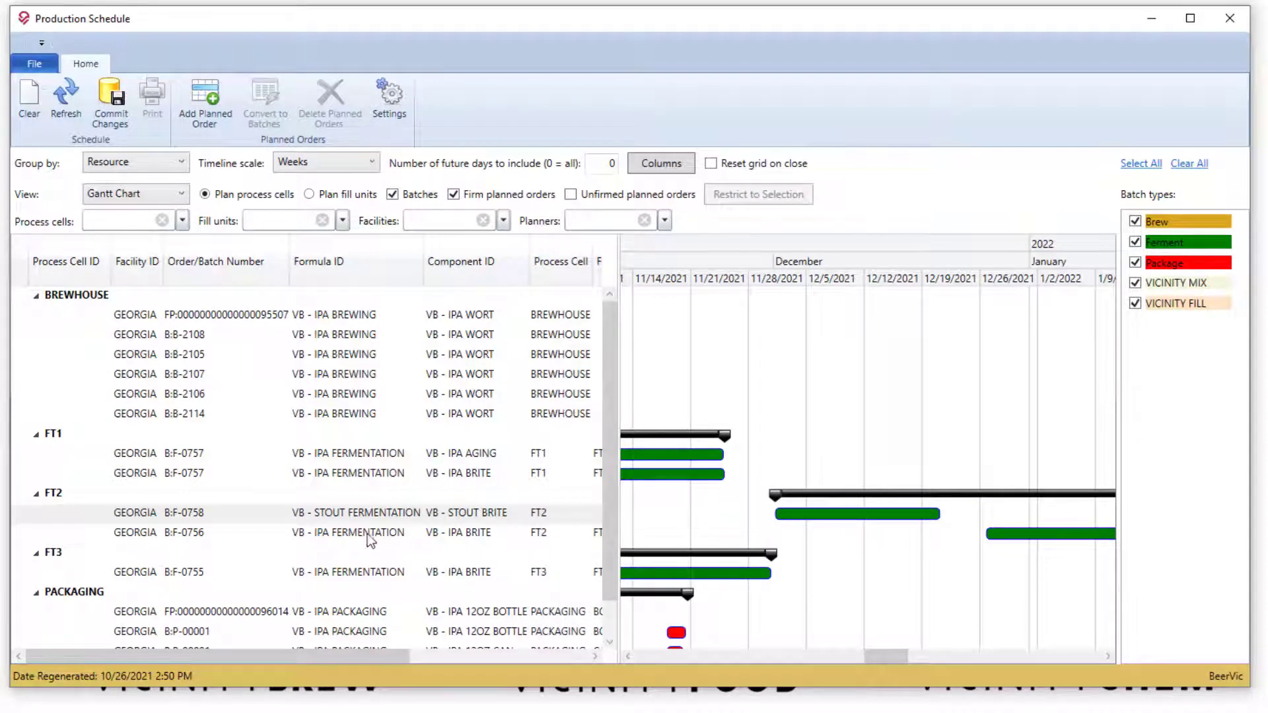
click(368, 513)
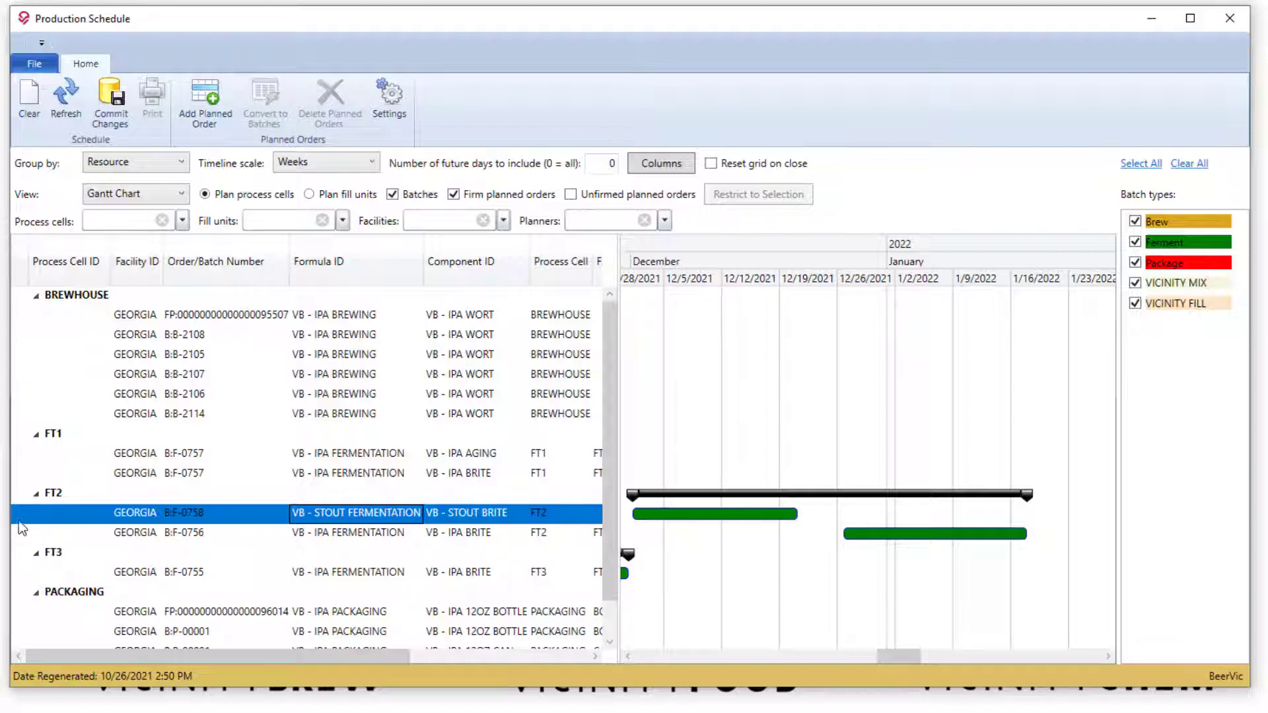
mouse_move(38, 514)
mouse_down()
mouse_move(38, 560)
mouse_move(41, 514)
mouse_up()
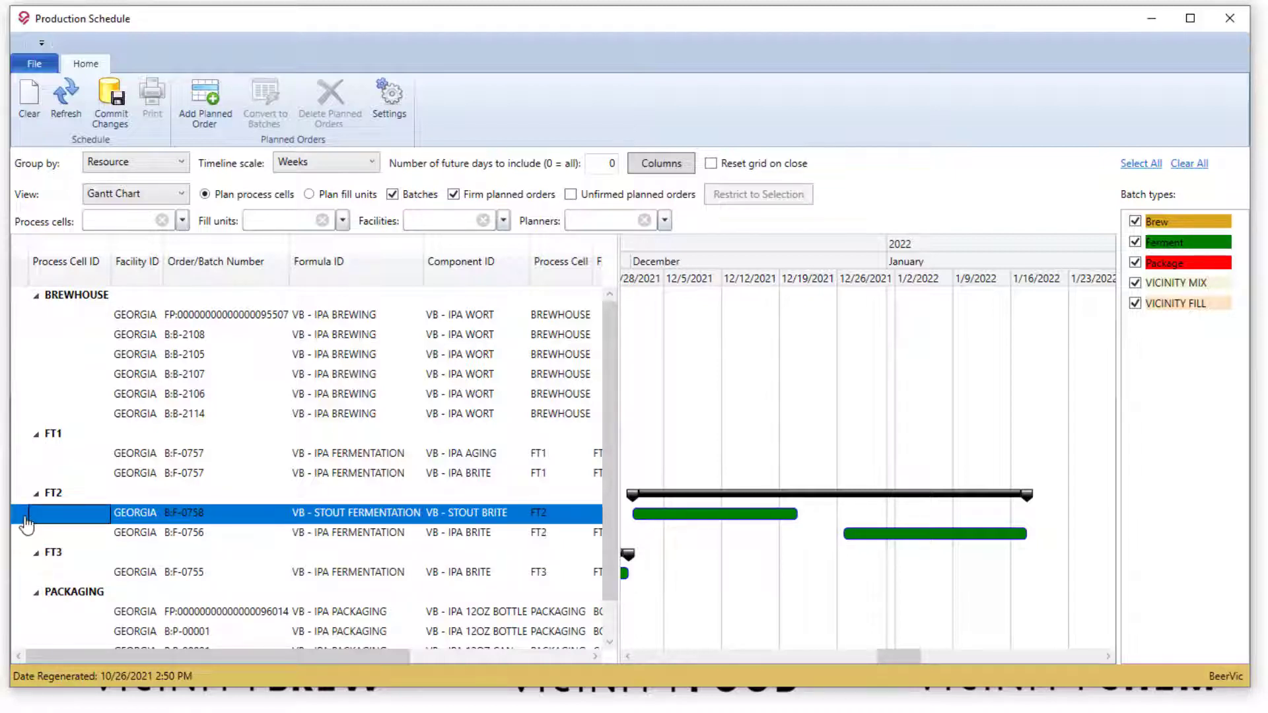
click(20, 514)
drag(26, 558, 27, 560)
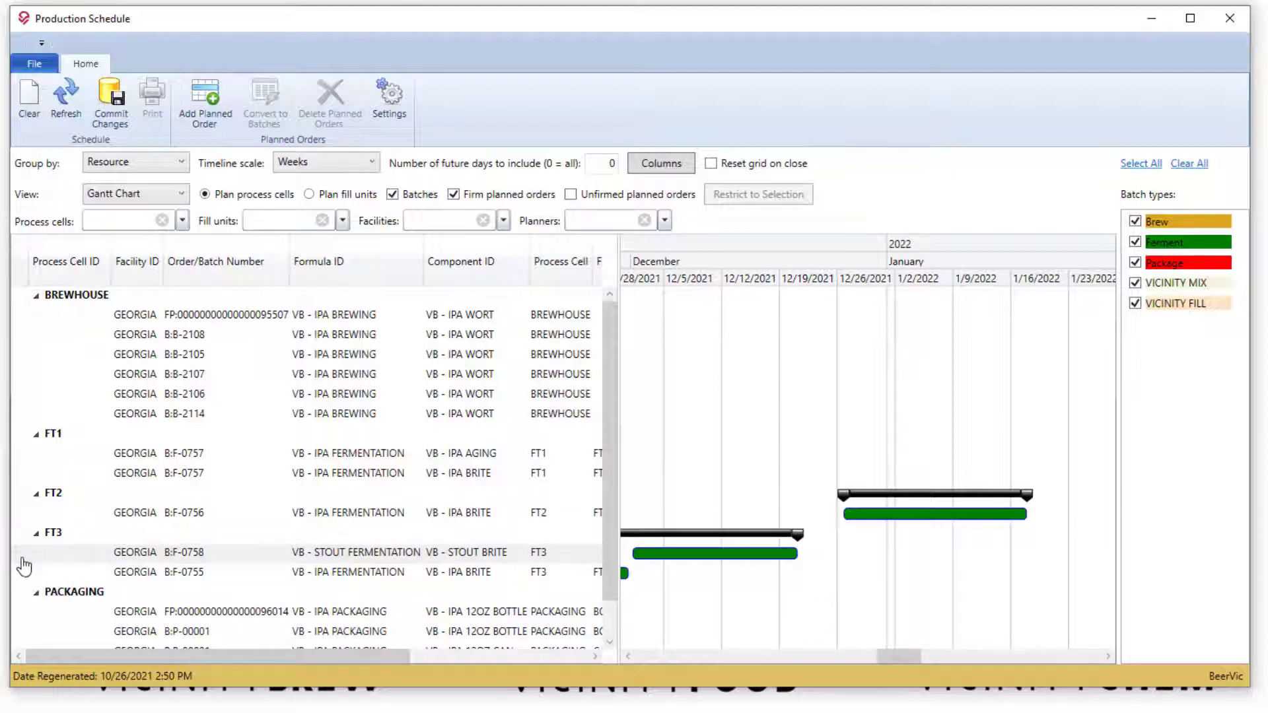
click(23, 561)
drag(23, 561, 24, 519)
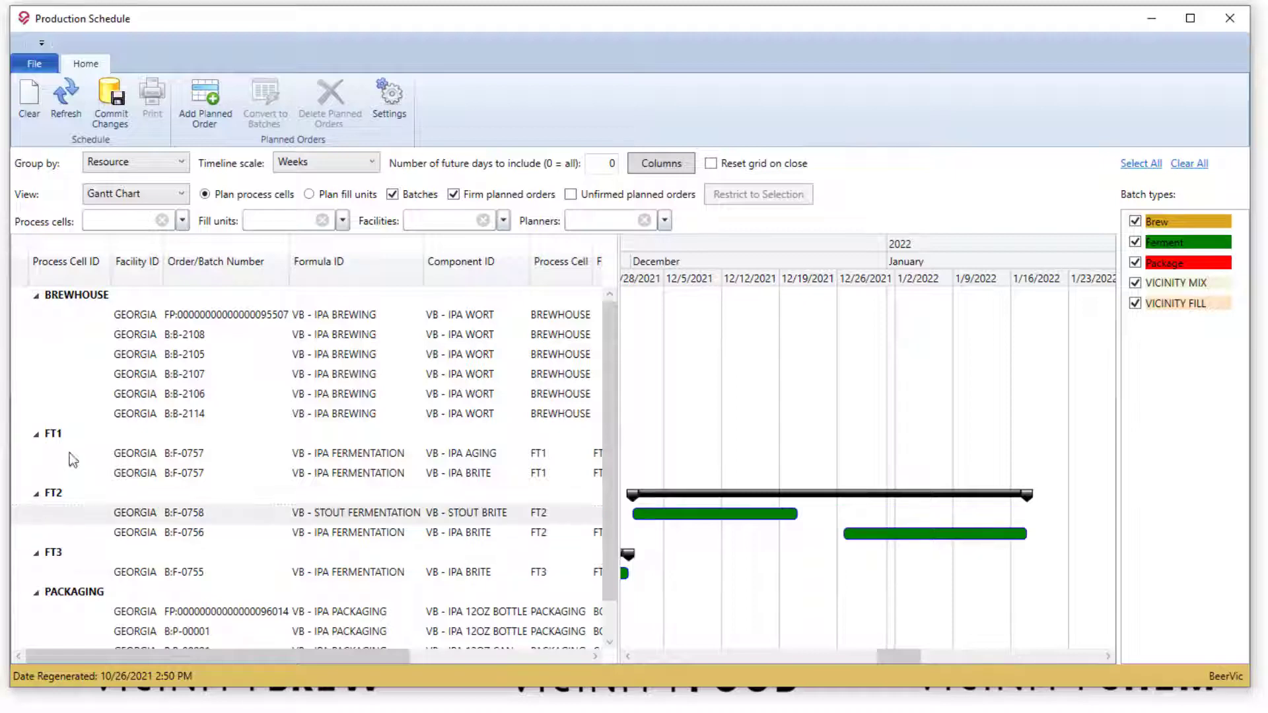
Discard the unsaved schedule changes and reload the production schedule
click(29, 96)
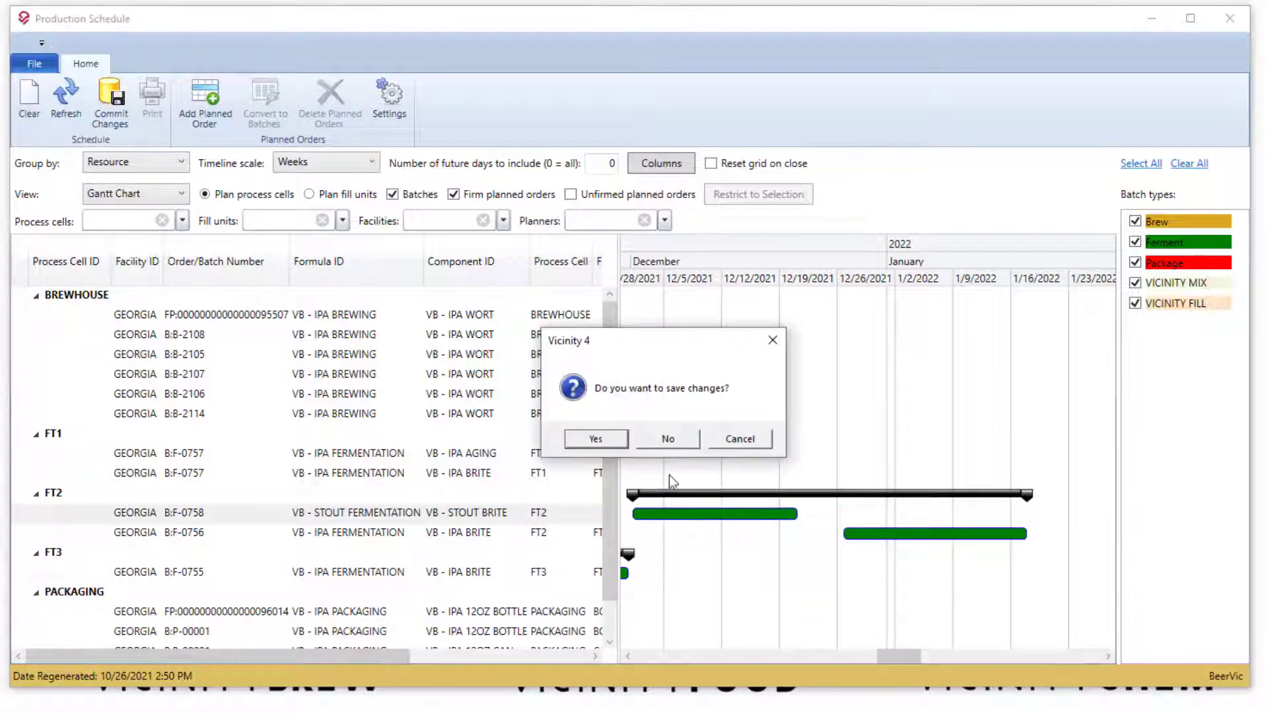
click(669, 439)
click(64, 103)
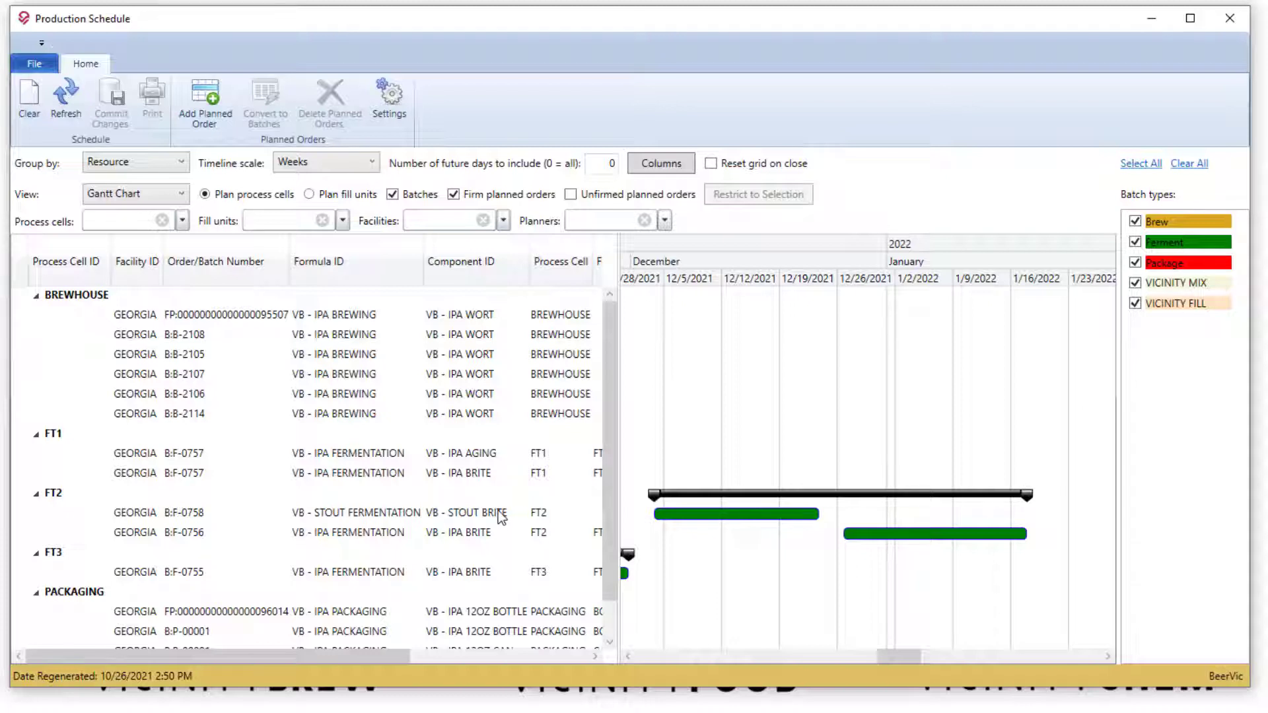
Examine where the stout and IPA fermentation batches on FT2 fall on the Gantt timeline
click(628, 657)
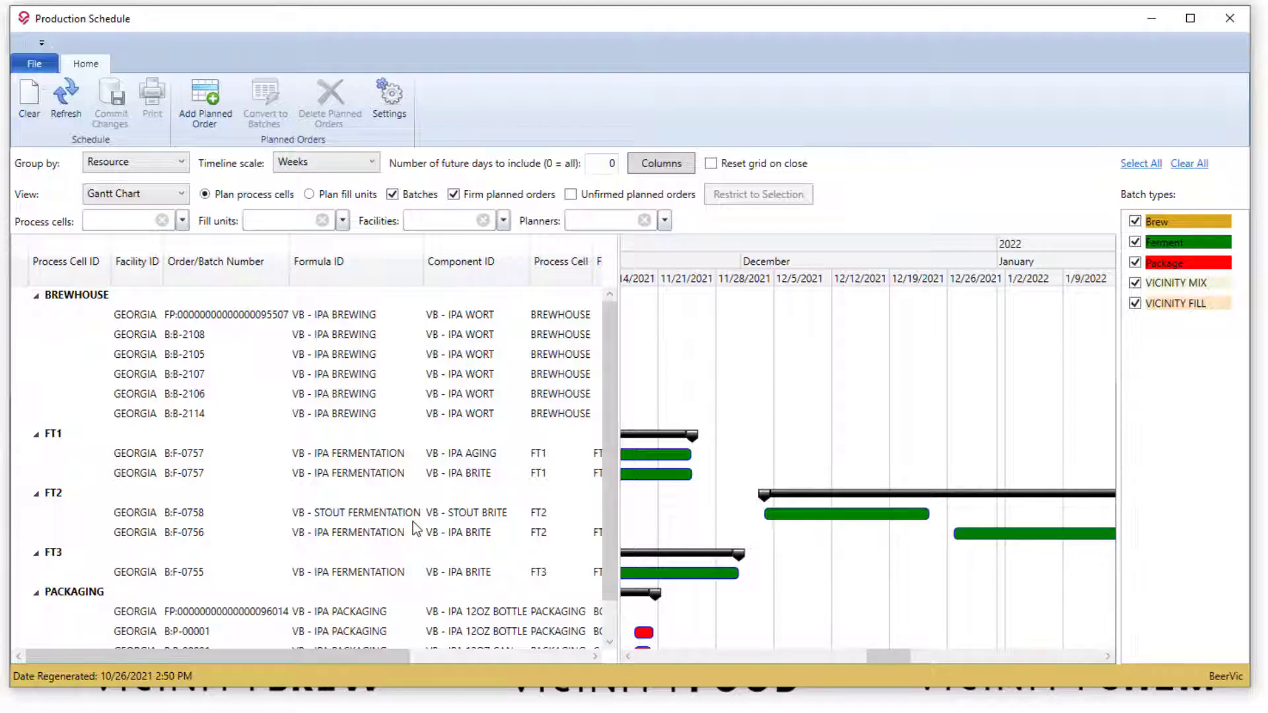
click(206, 512)
click(212, 534)
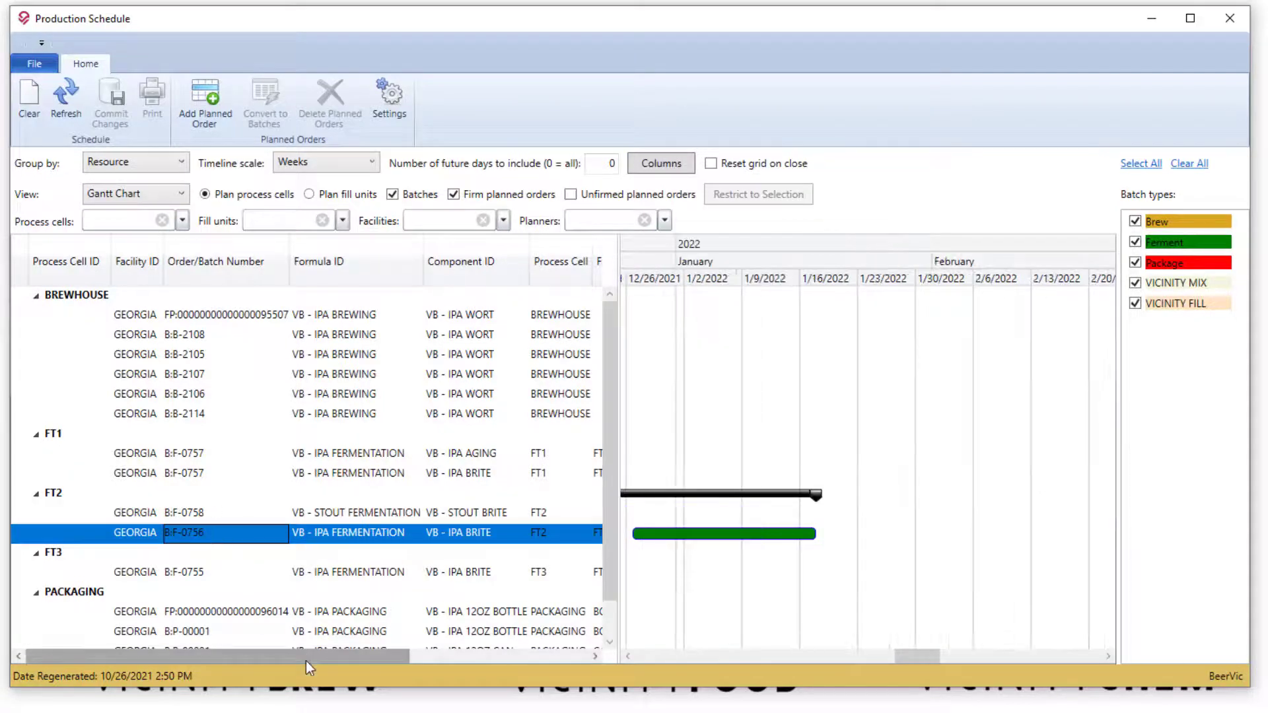
click(206, 514)
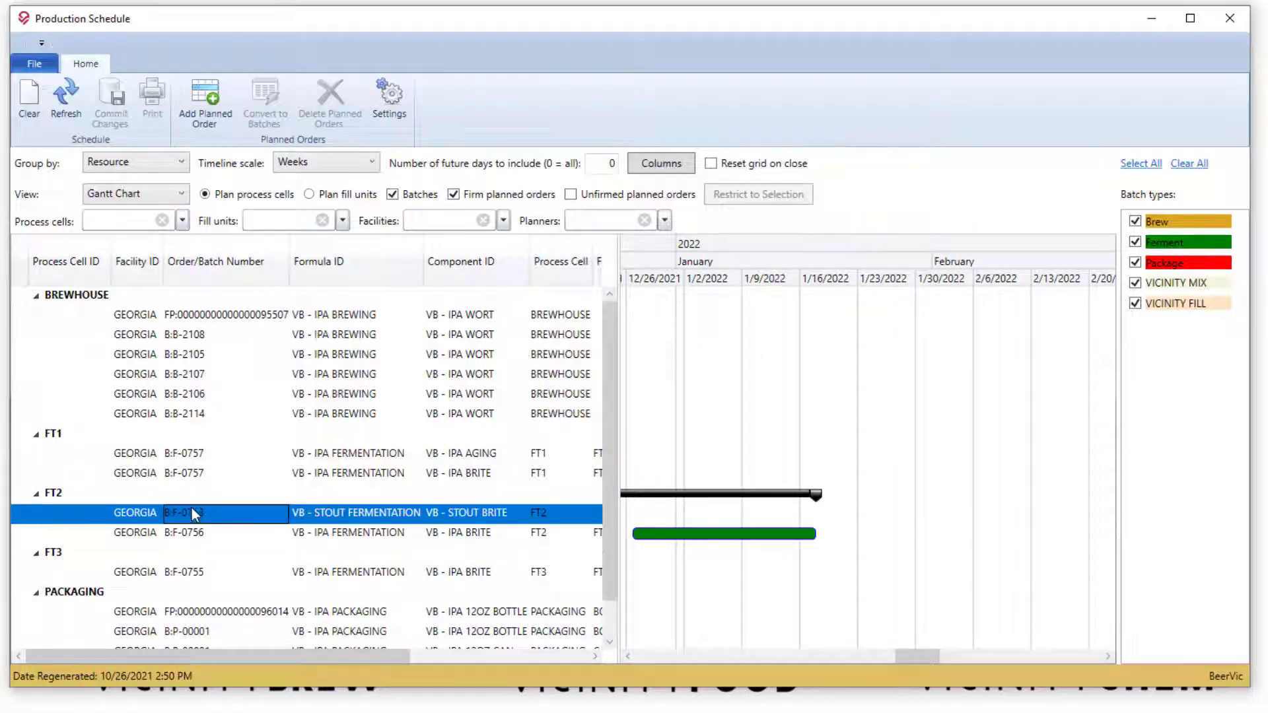
drag(915, 666, 902, 658)
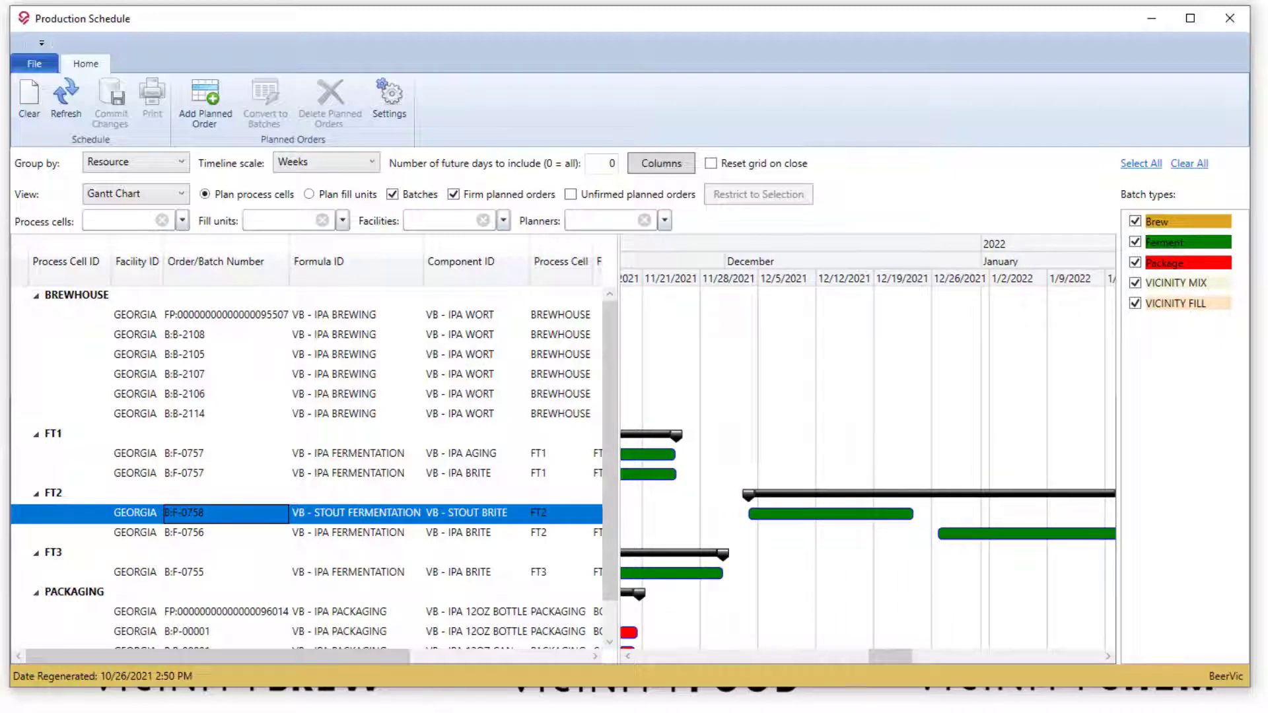
Switch to Mass Production Maintenance, load the production orders and expand the FT1, FT2 and FT3 groups
mouse_move(426, 707)
click(323, 667)
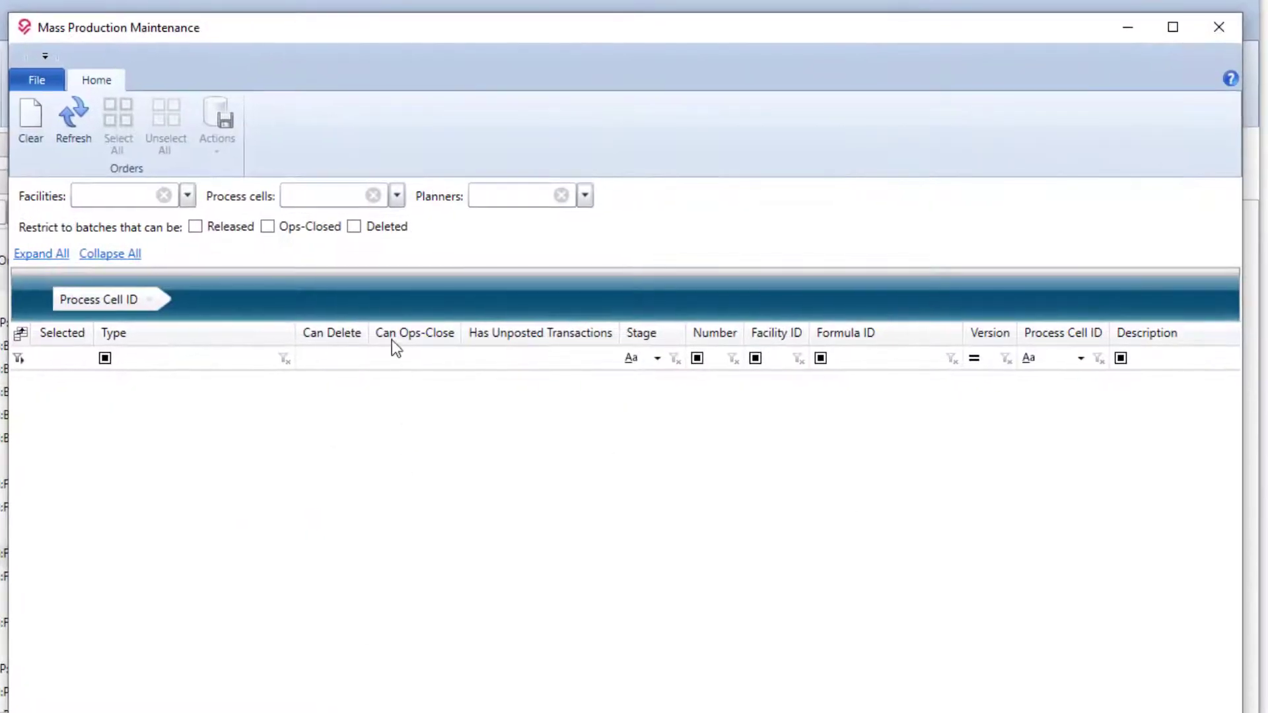
click(73, 131)
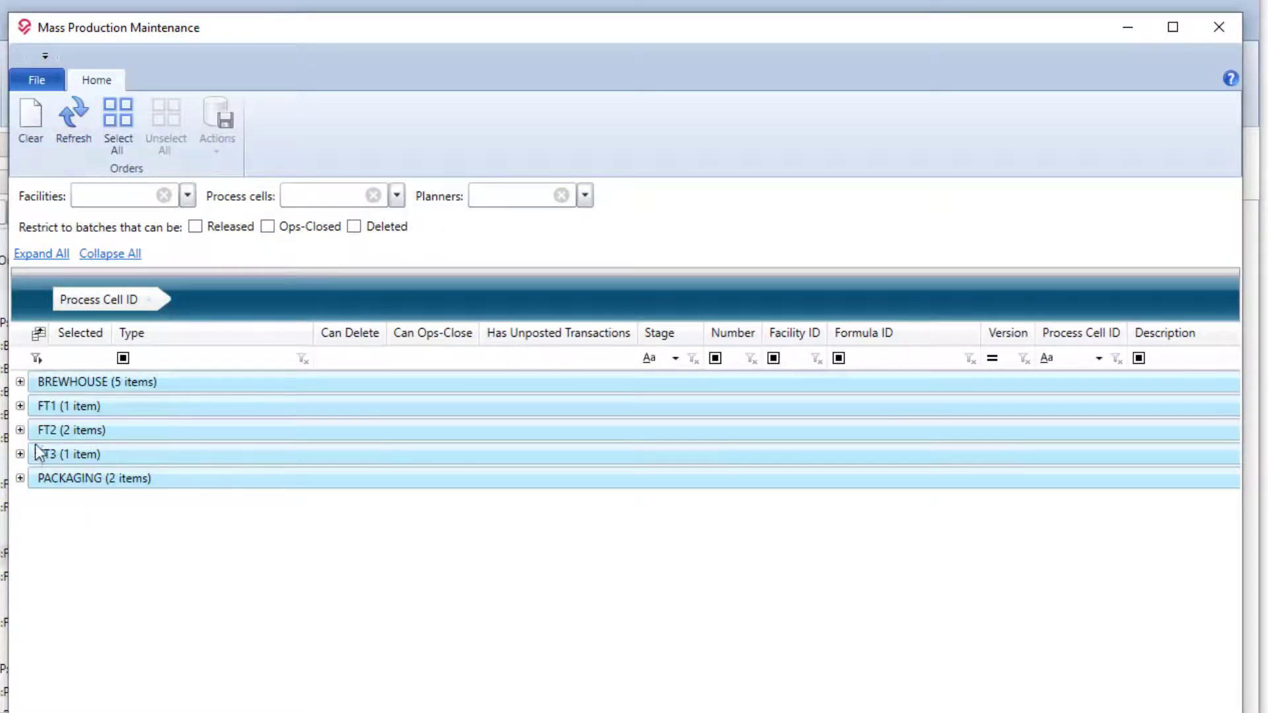
click(21, 431)
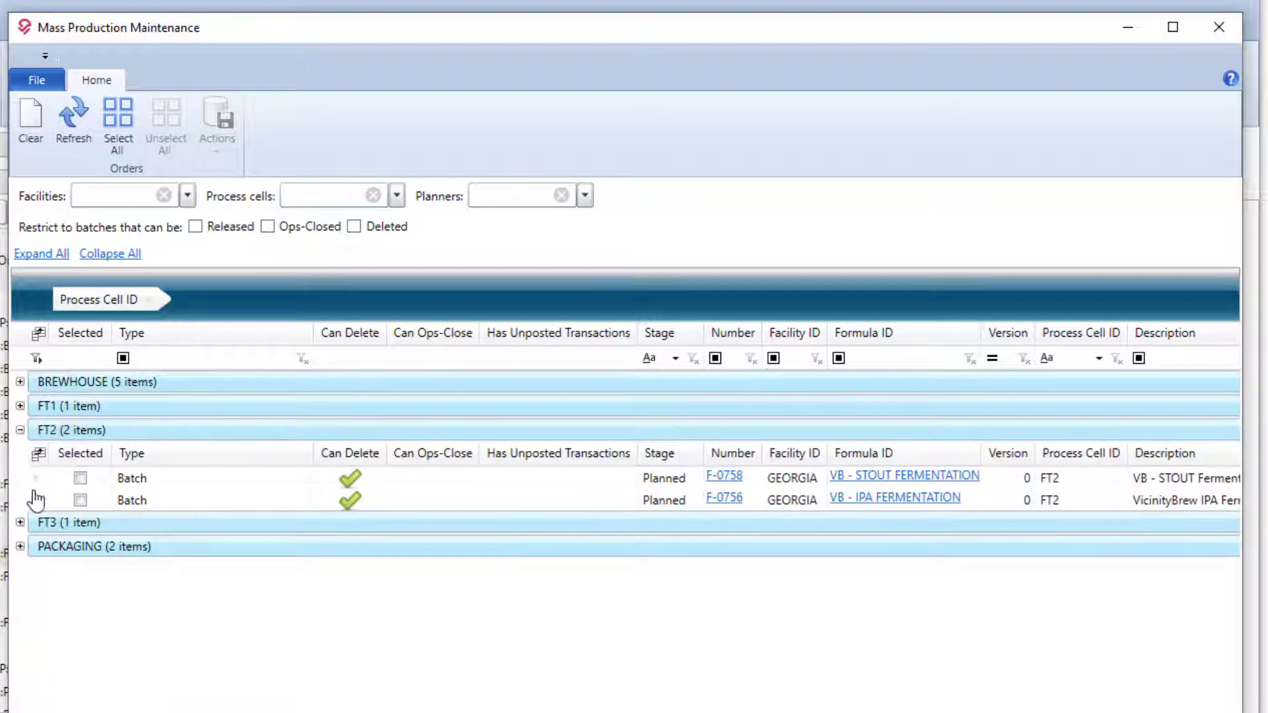
click(20, 523)
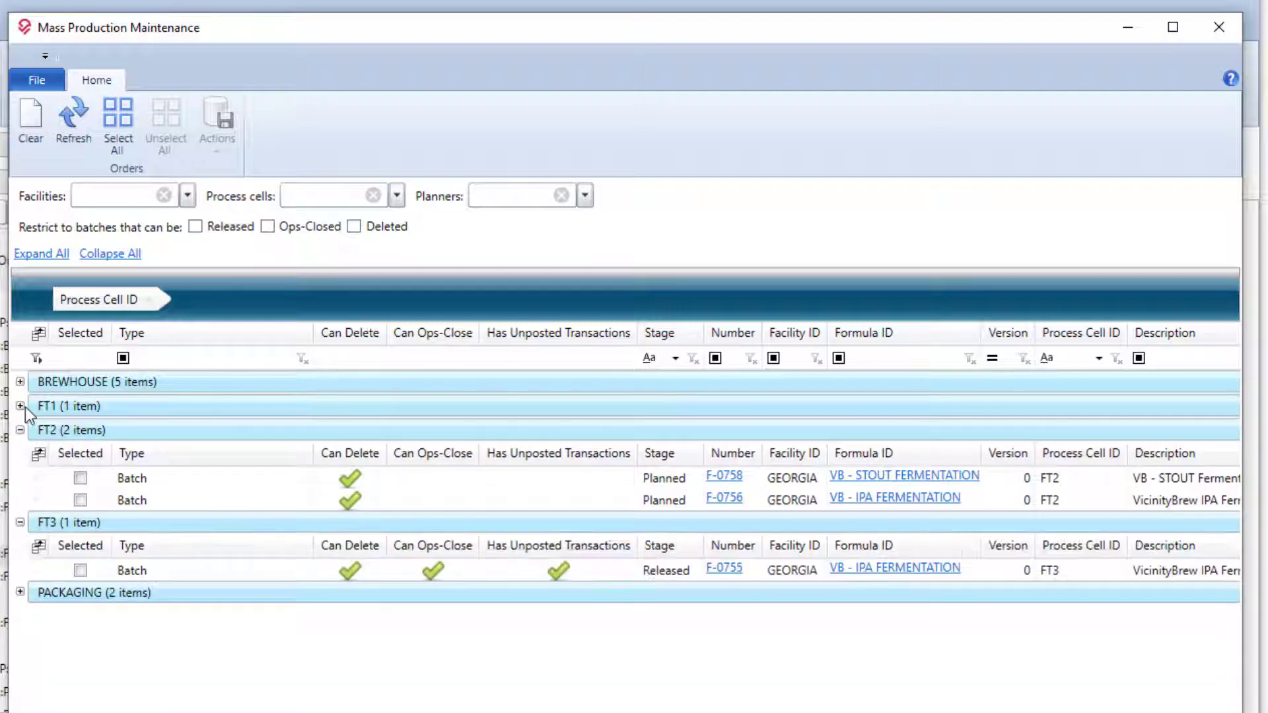
click(20, 406)
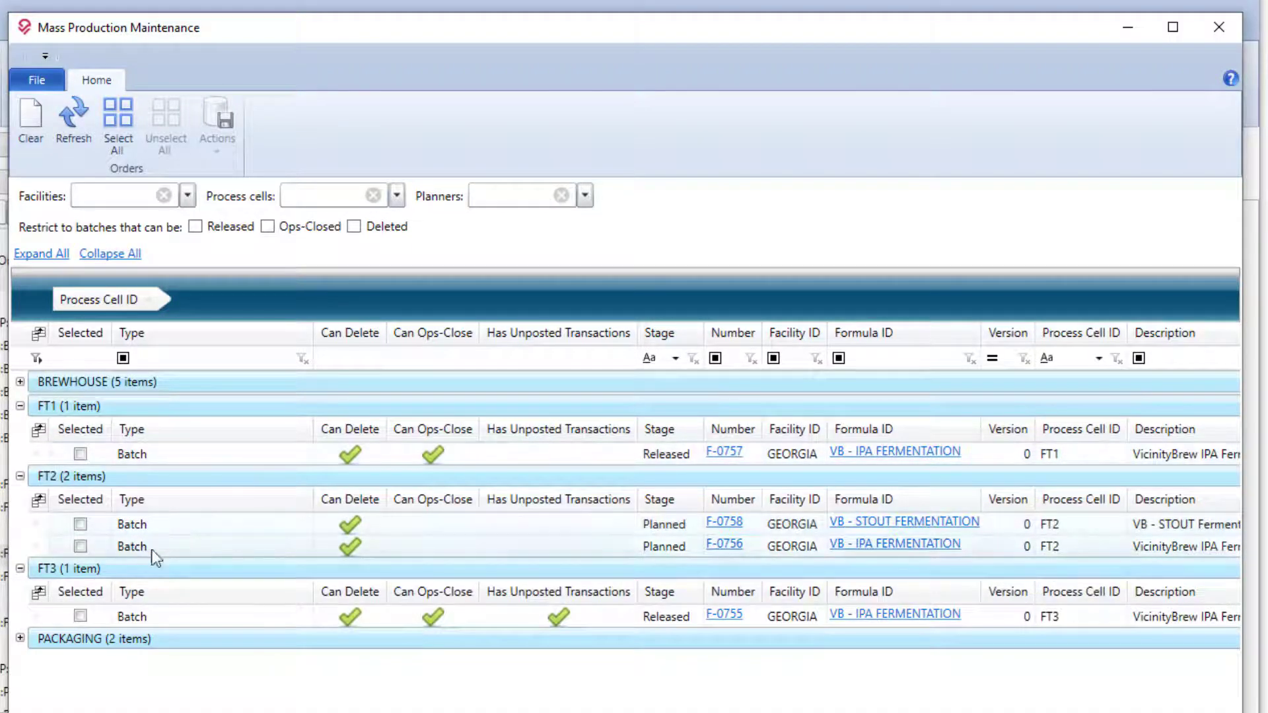
Select both planned FT2 batches, VB - STOUT FERMENTATION and VB - IPA FERMENTATION, and open them for mass editing
drag(442, 27, 357, 2)
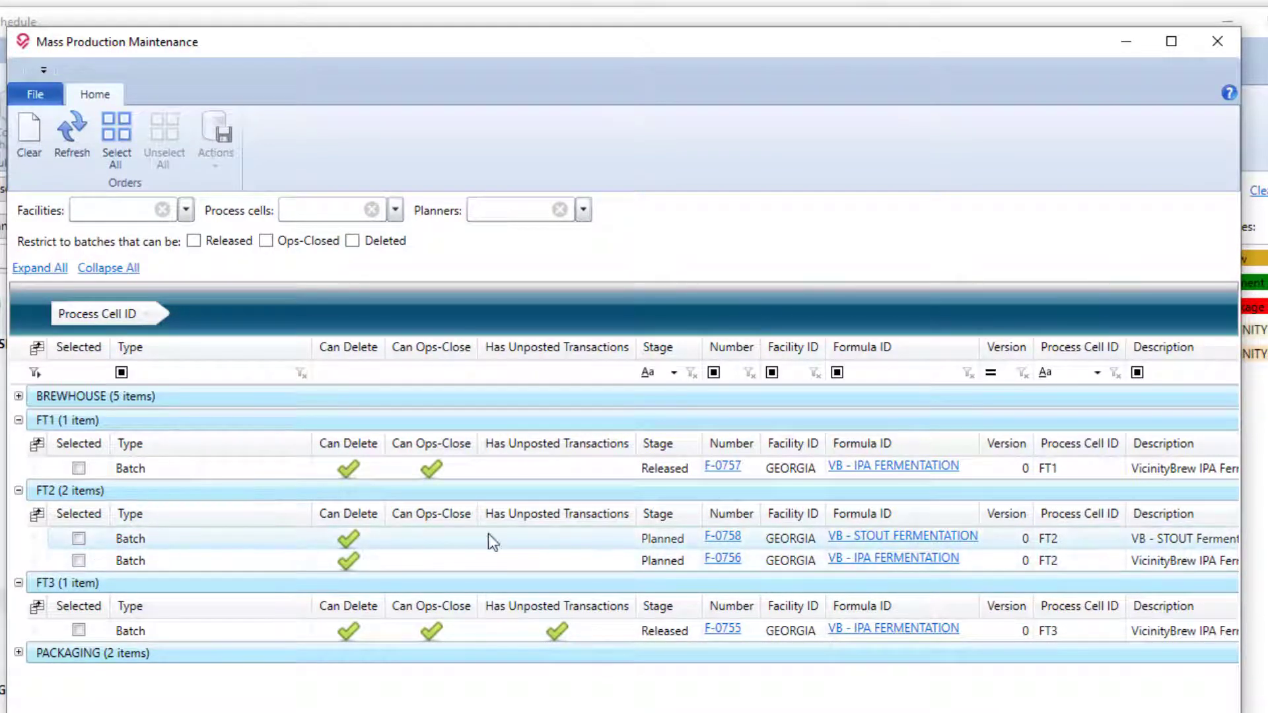
scroll(498, 534, right, 5)
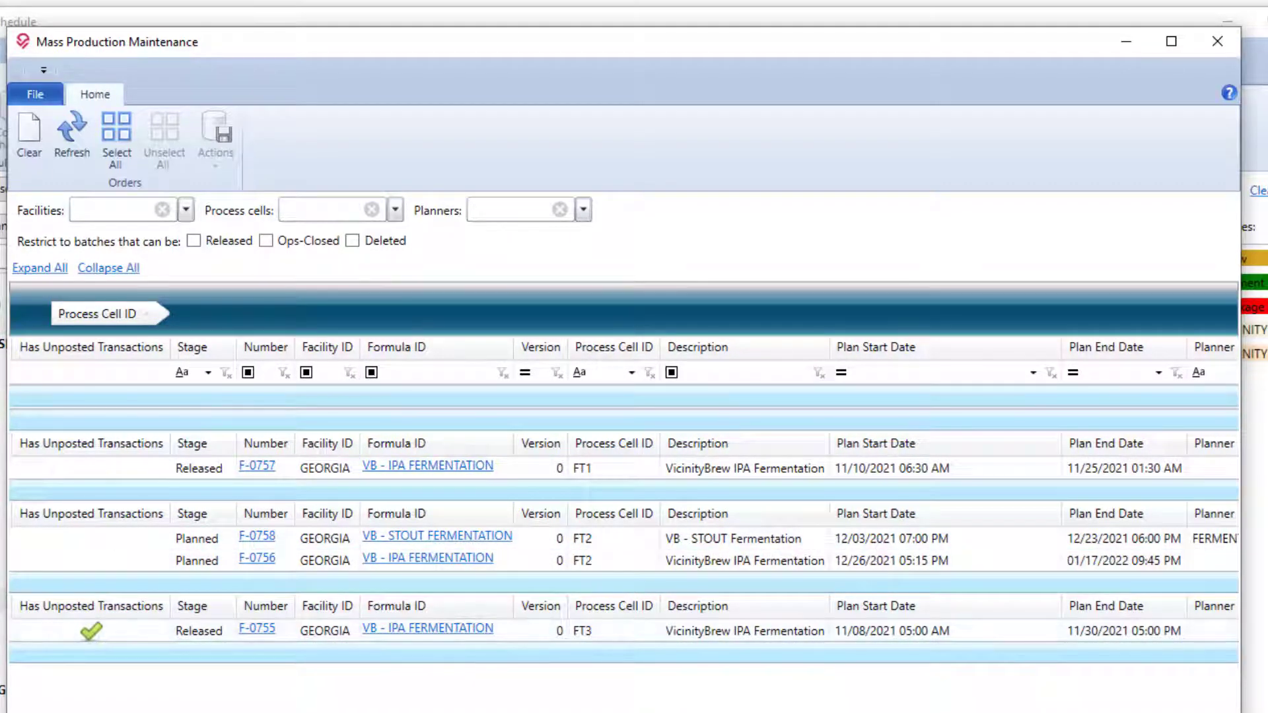
scroll(624, 502, left, 5)
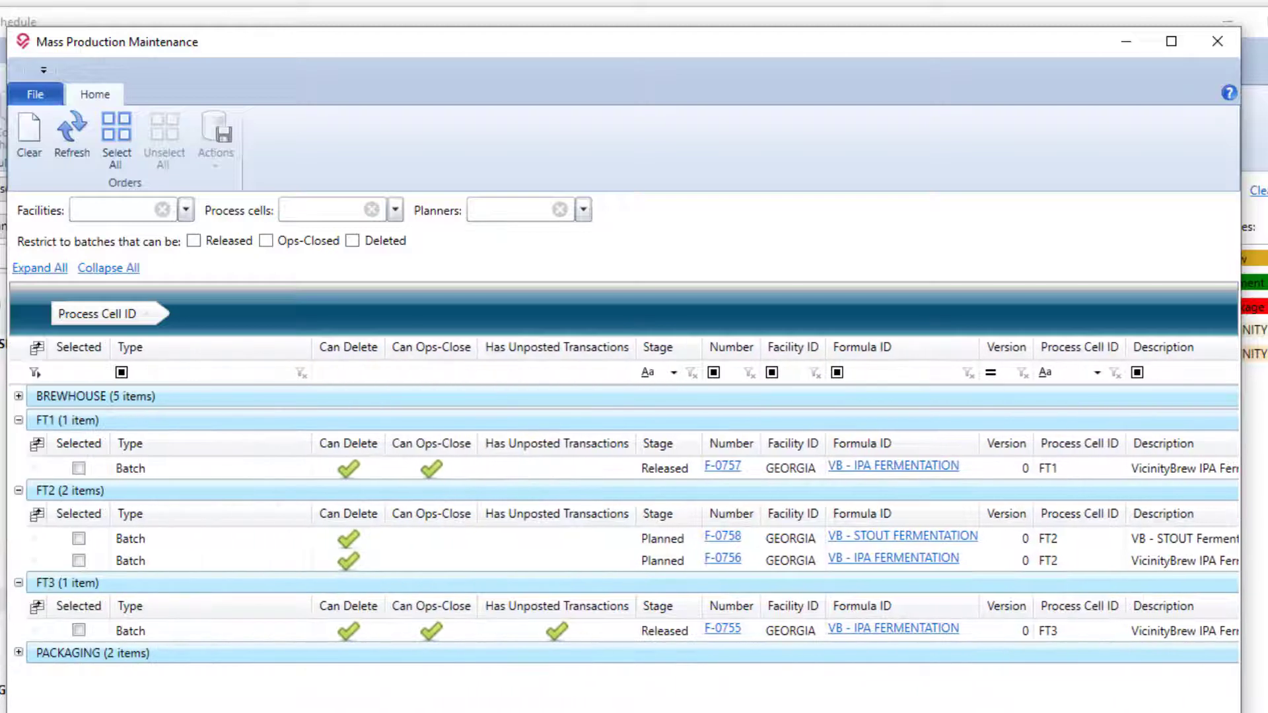
click(81, 540)
click(80, 561)
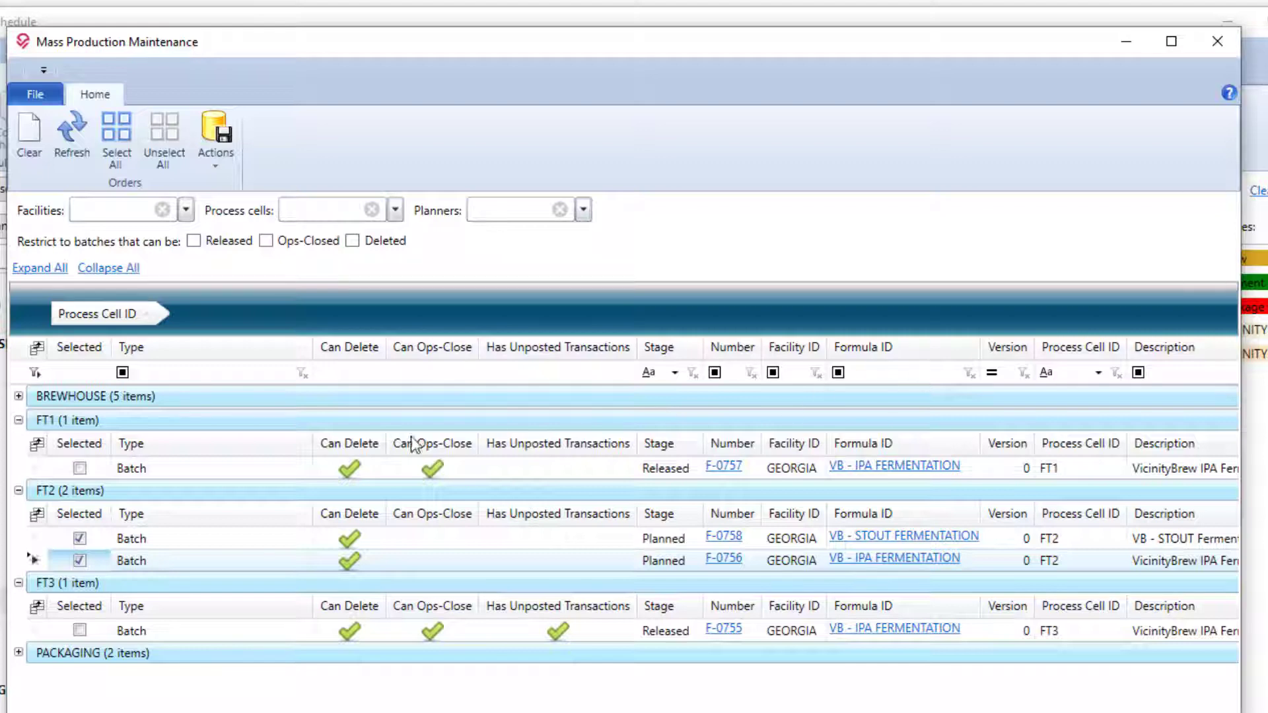
click(219, 153)
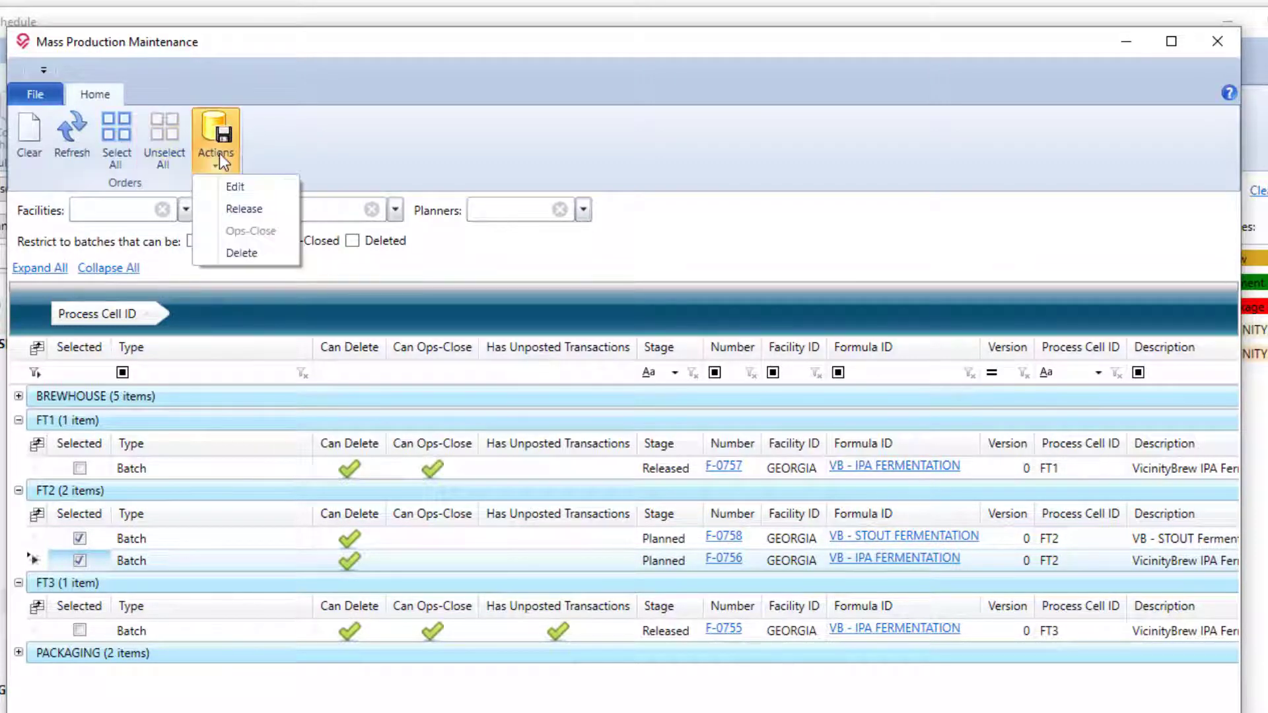
click(229, 190)
Apply a date adjustment of 7 days to the selected FT2 batches and confirm the update
drag(230, 173, 616, 206)
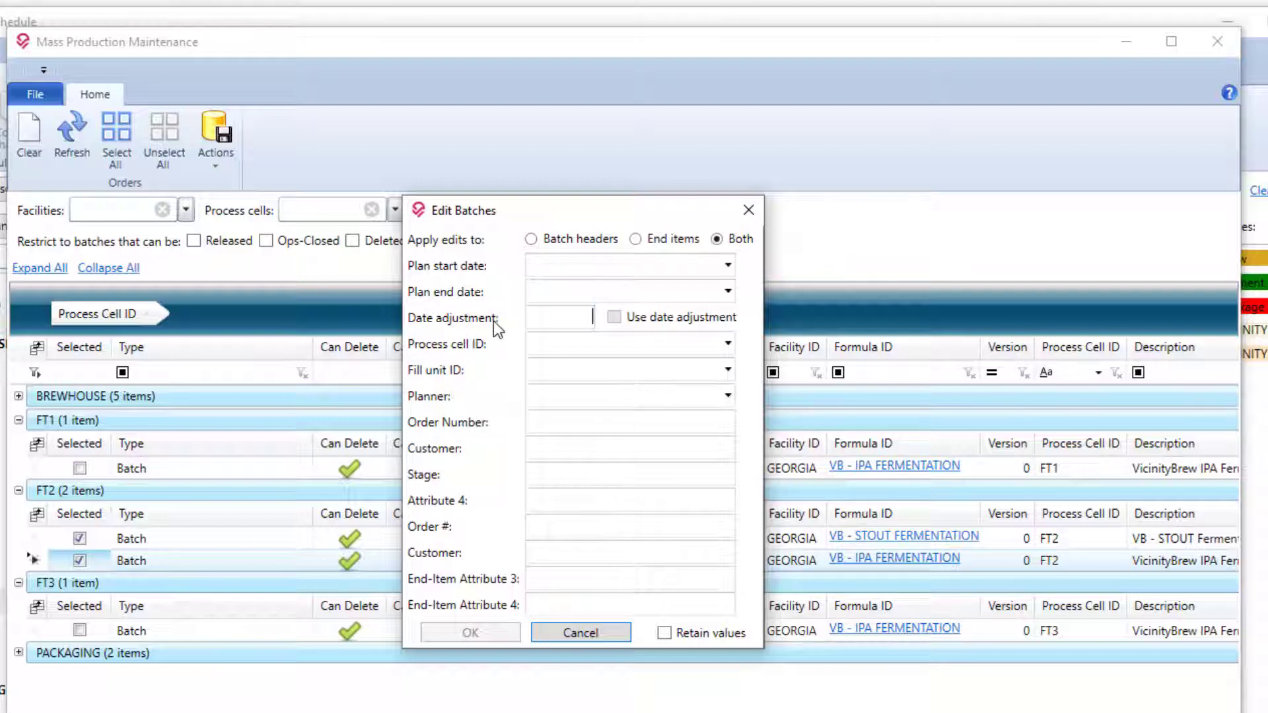
text(7)
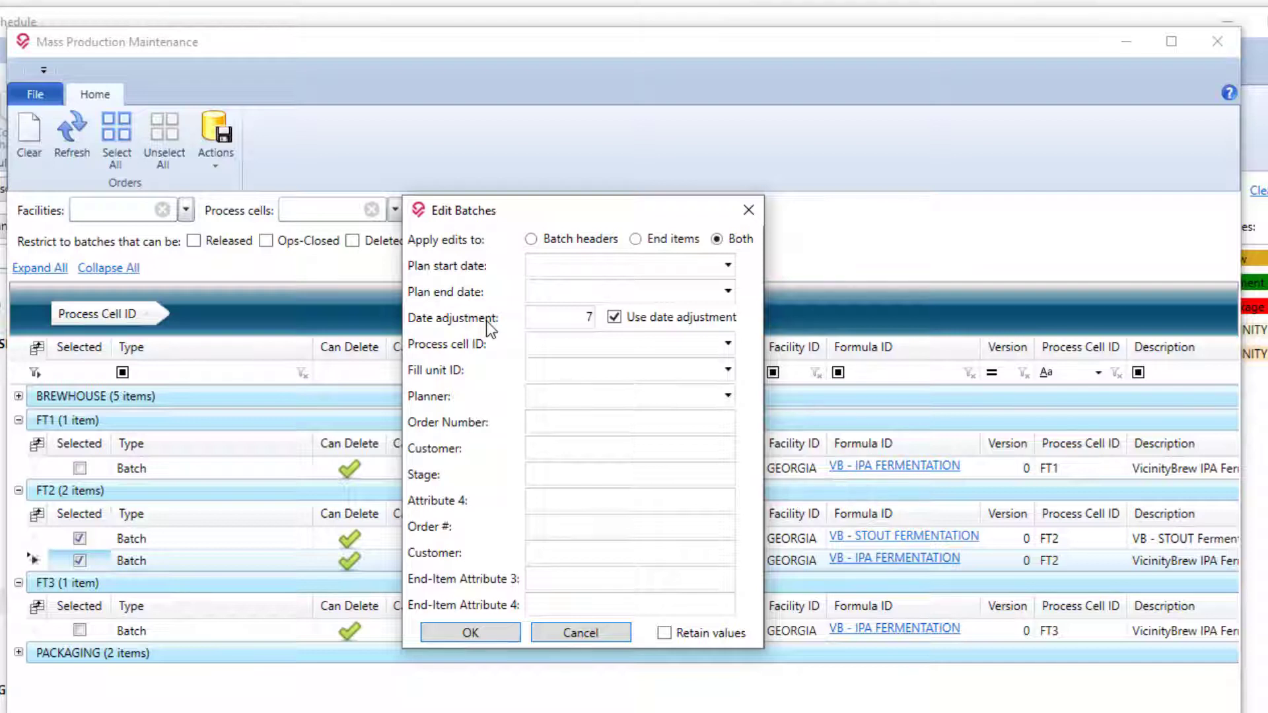
key(Tab)
click(501, 632)
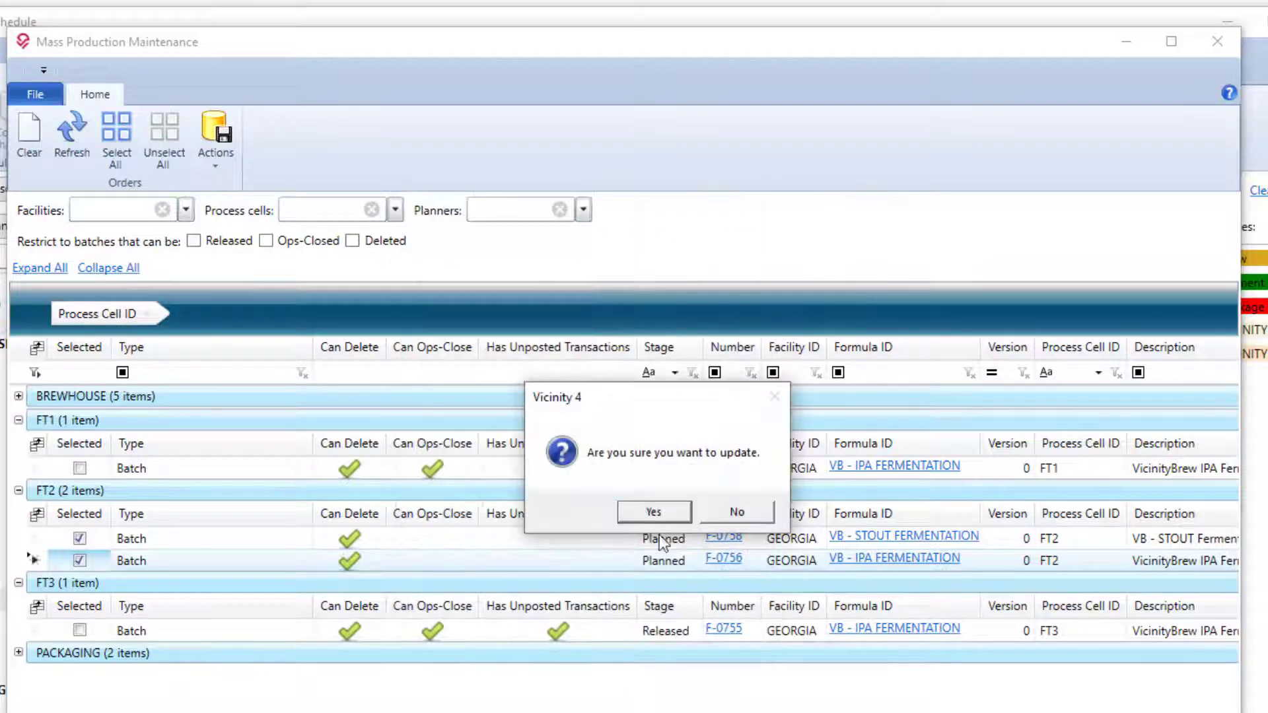
click(668, 513)
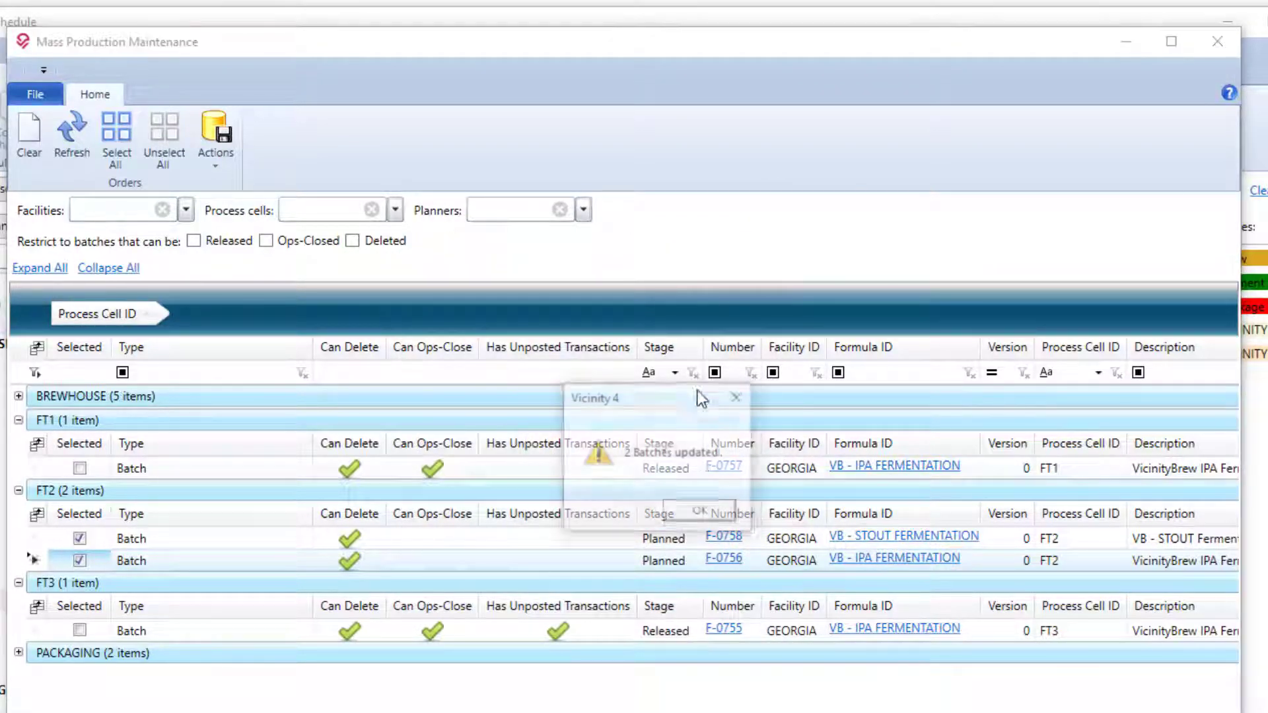
click(700, 512)
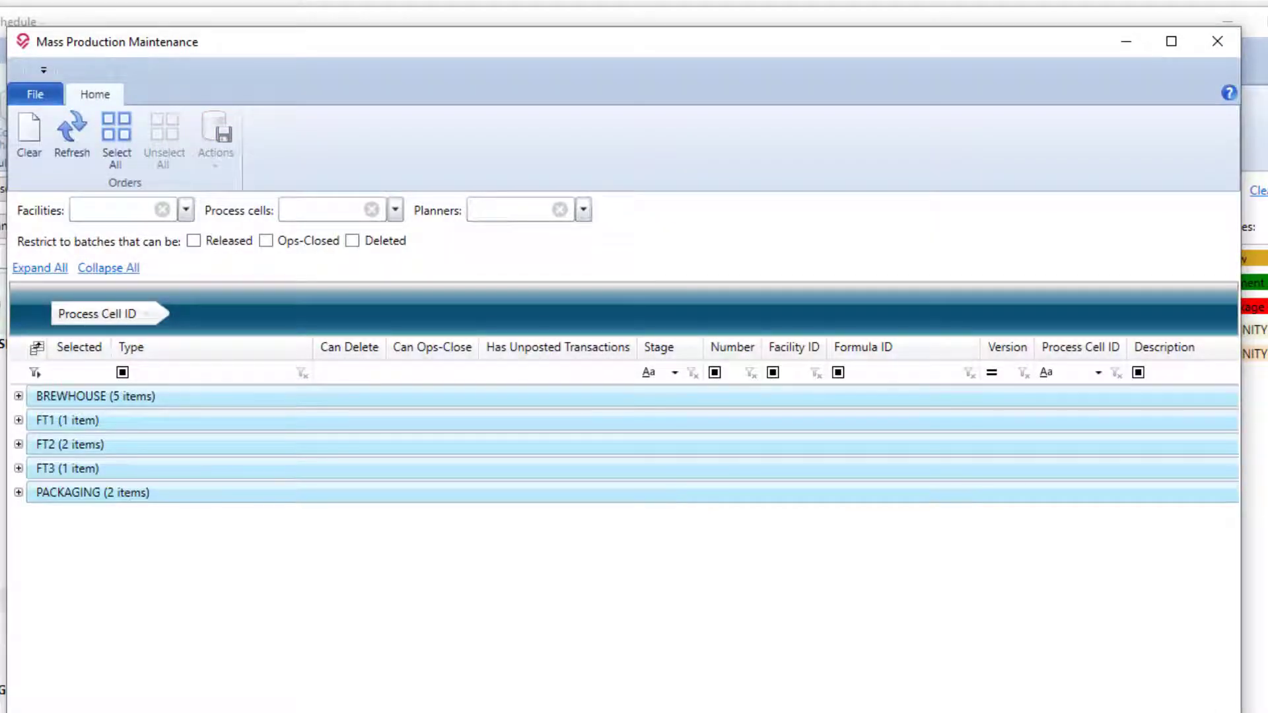
Check the plan start and end dates of the two FT2 batches
click(19, 444)
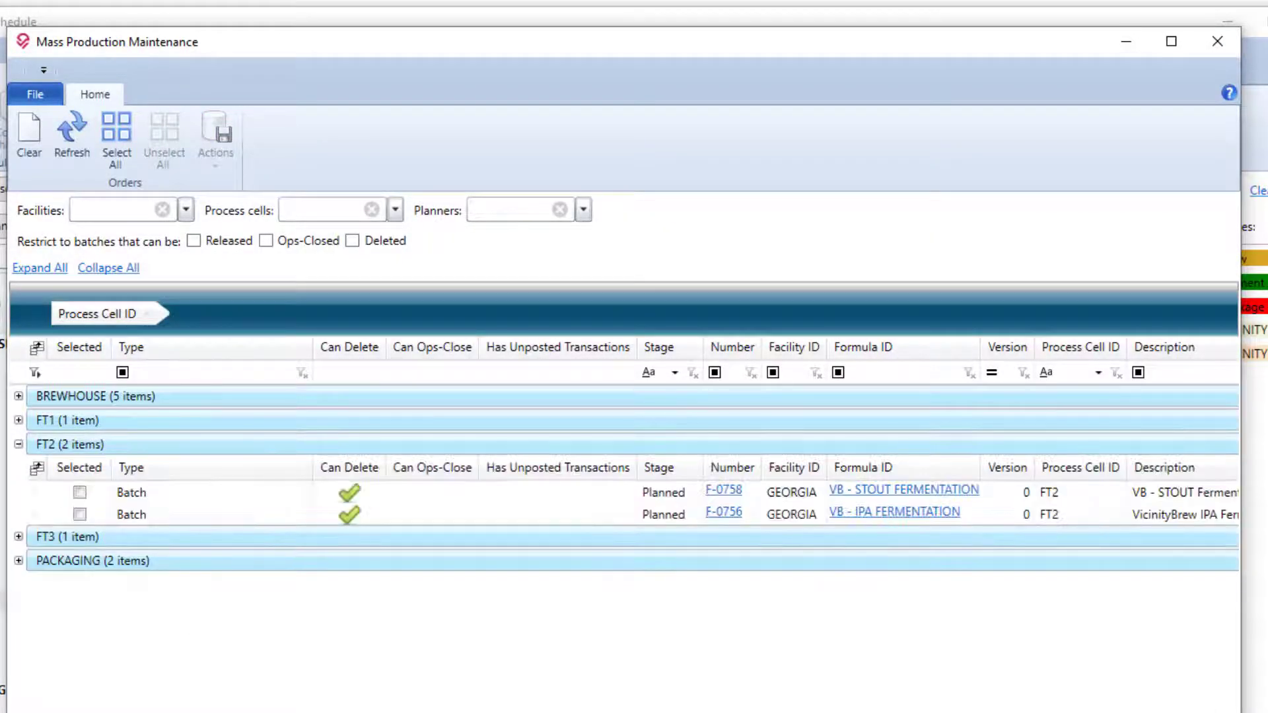
scroll(815, 548, right, 5)
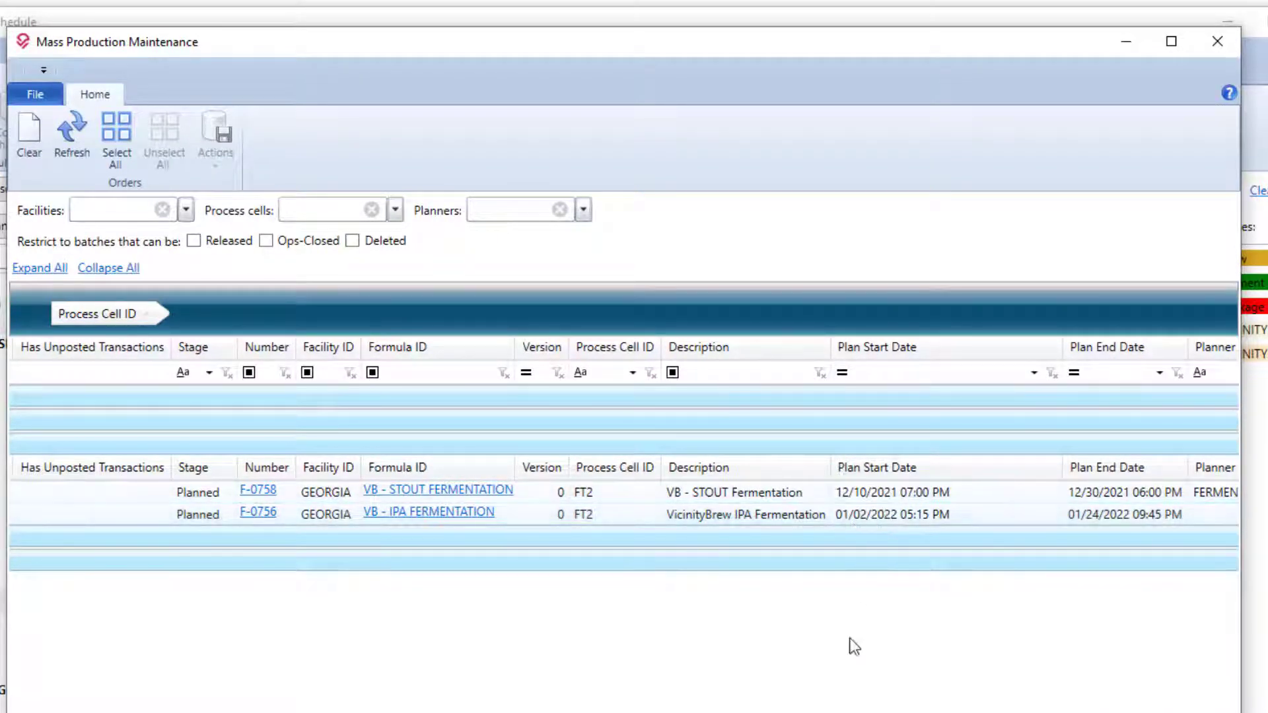
scroll(621, 502, left, 5)
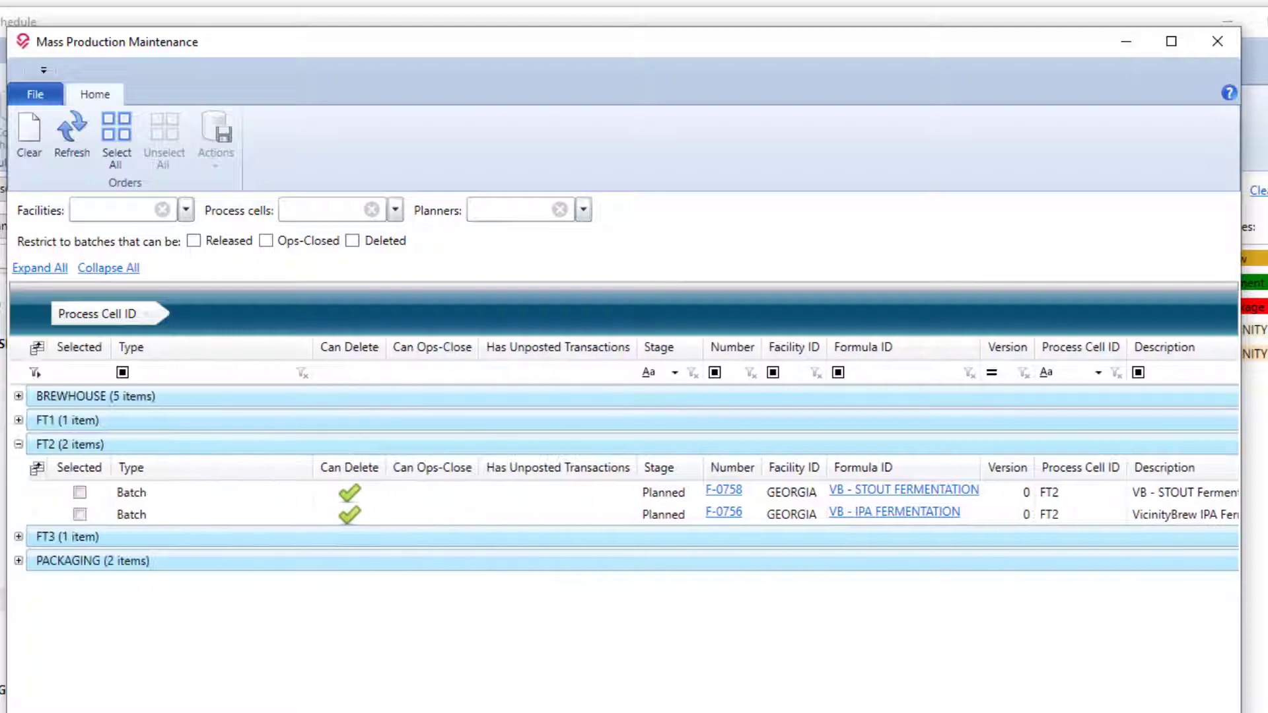
Switch to the Production Schedule, refresh it and examine the FT2 batches on the Gantt chart
click(4, 24)
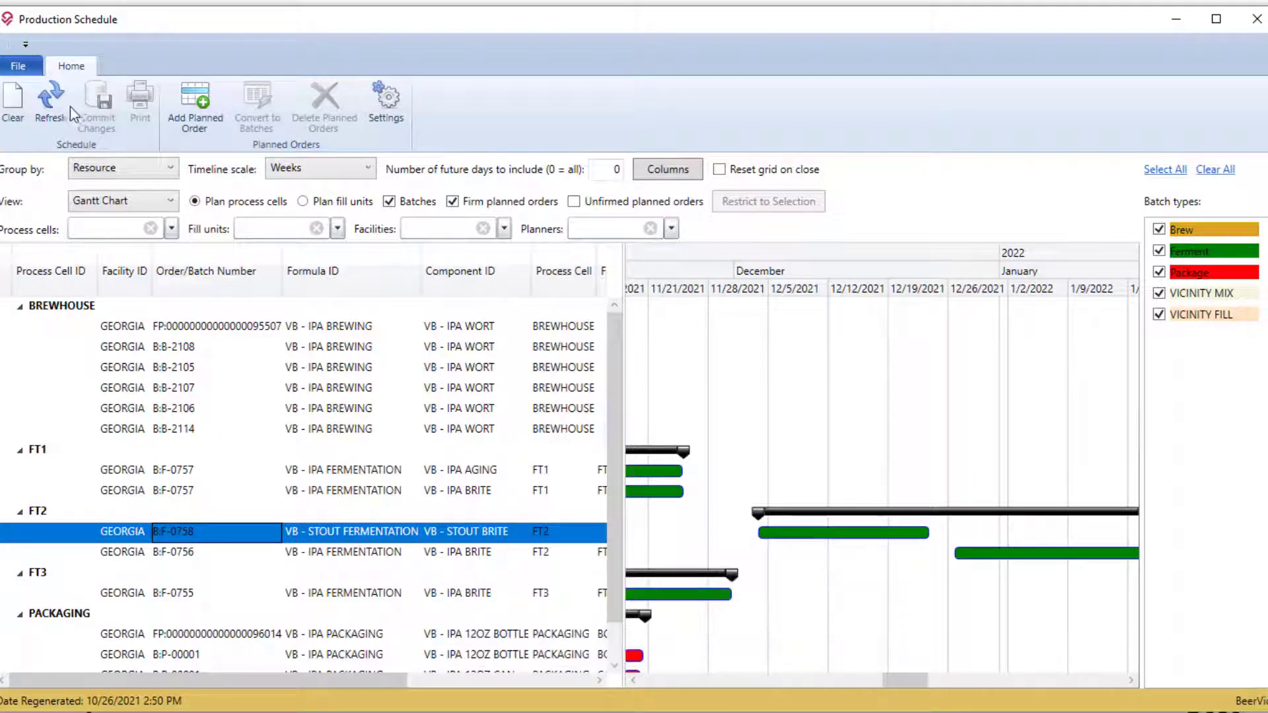
click(54, 113)
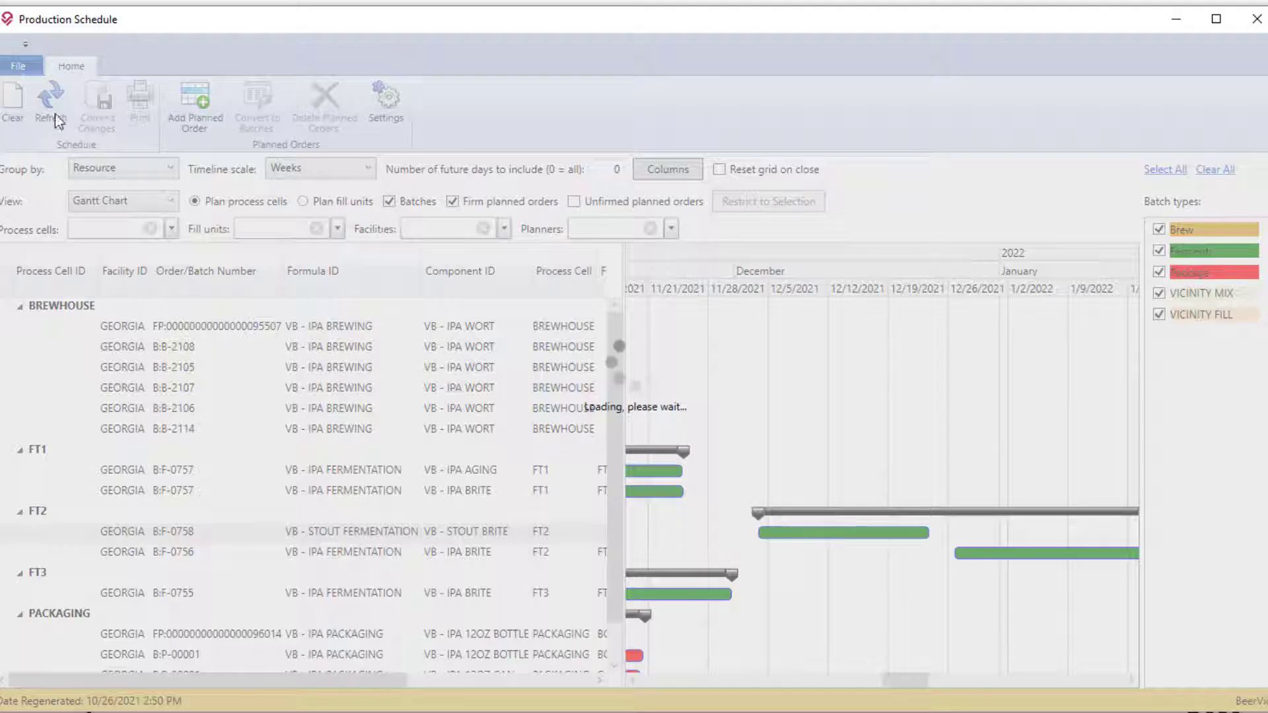
mouse_move(987, 546)
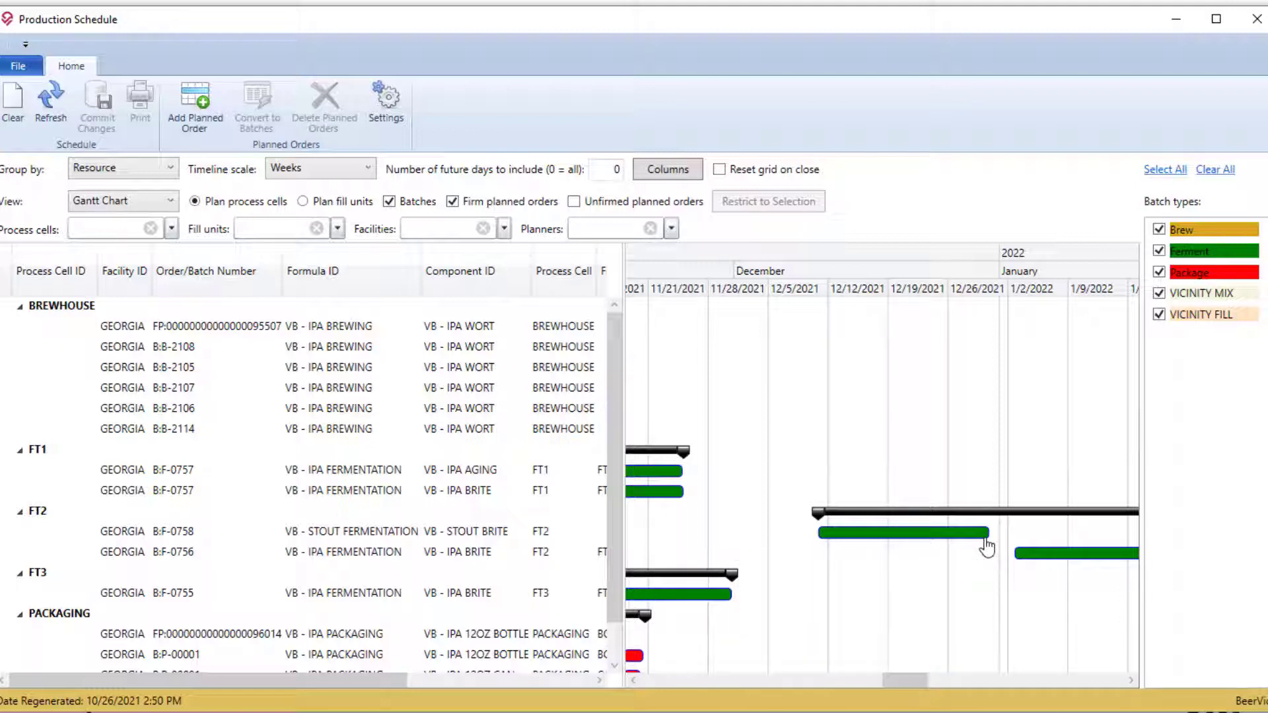
Return to Mass Production Maintenance, select both FT2 batches, VB - STOUT FERMENTATION and VB - IPA FERMENTATION, and open them for mass editing
drag(593, 29, 656, 162)
click(641, 53)
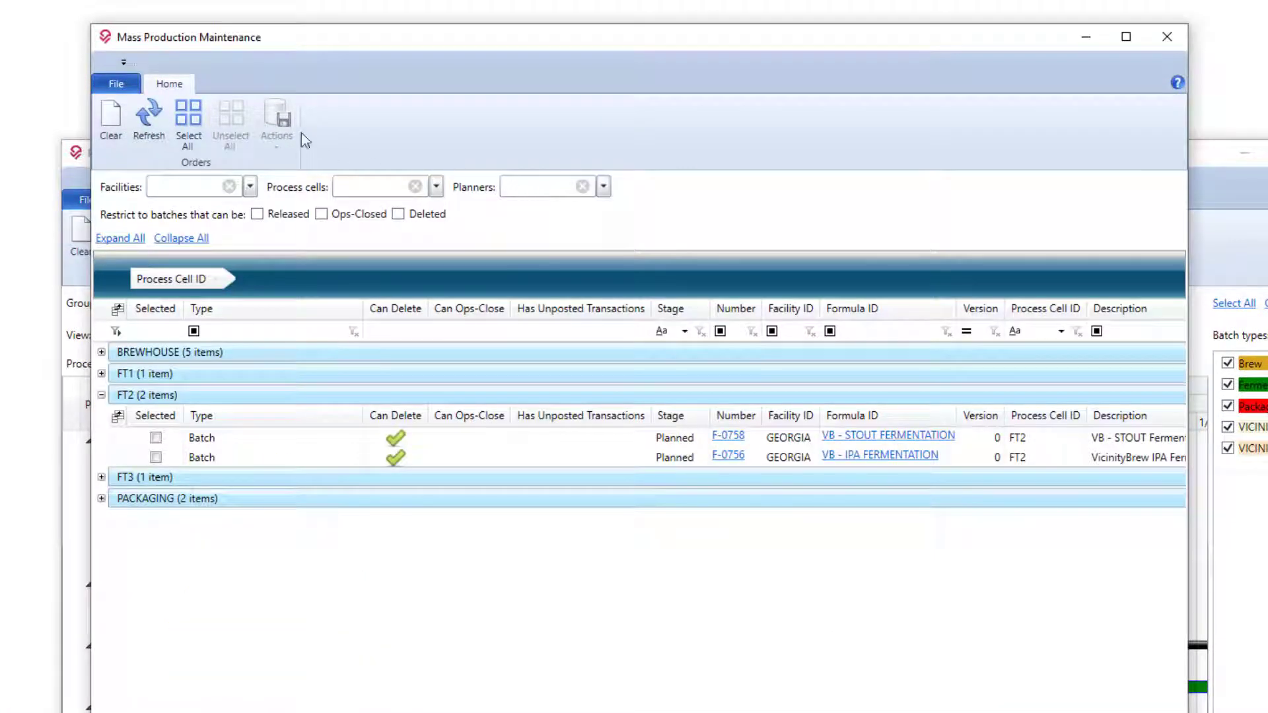
click(156, 437)
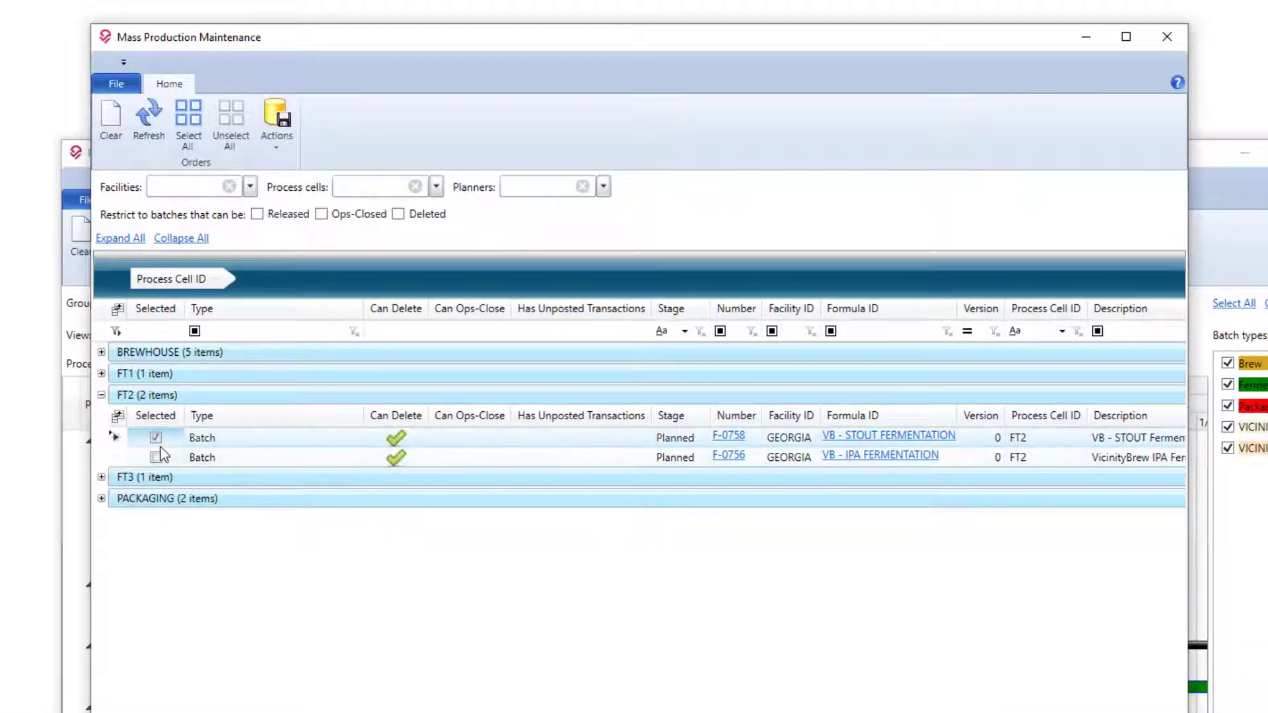
click(157, 457)
click(276, 136)
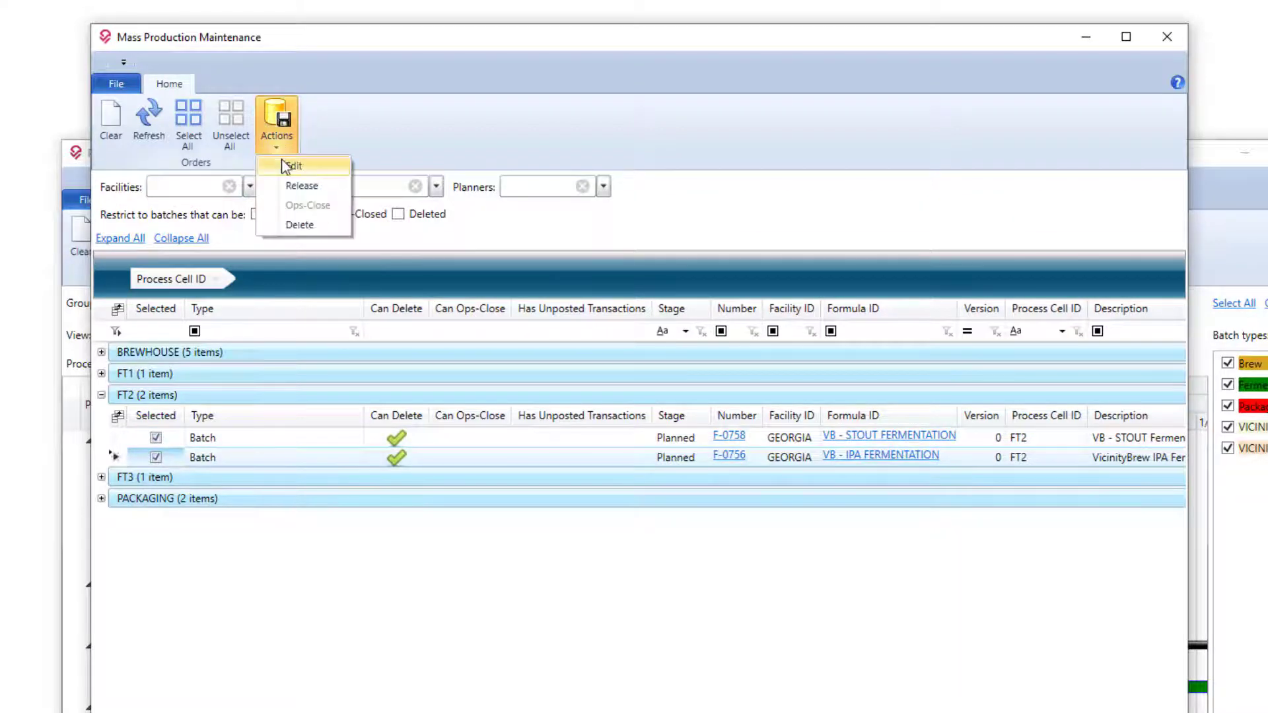
click(286, 164)
Apply a date adjustment of -7 days to the selected FT2 batches and confirm the update
click(277, 271)
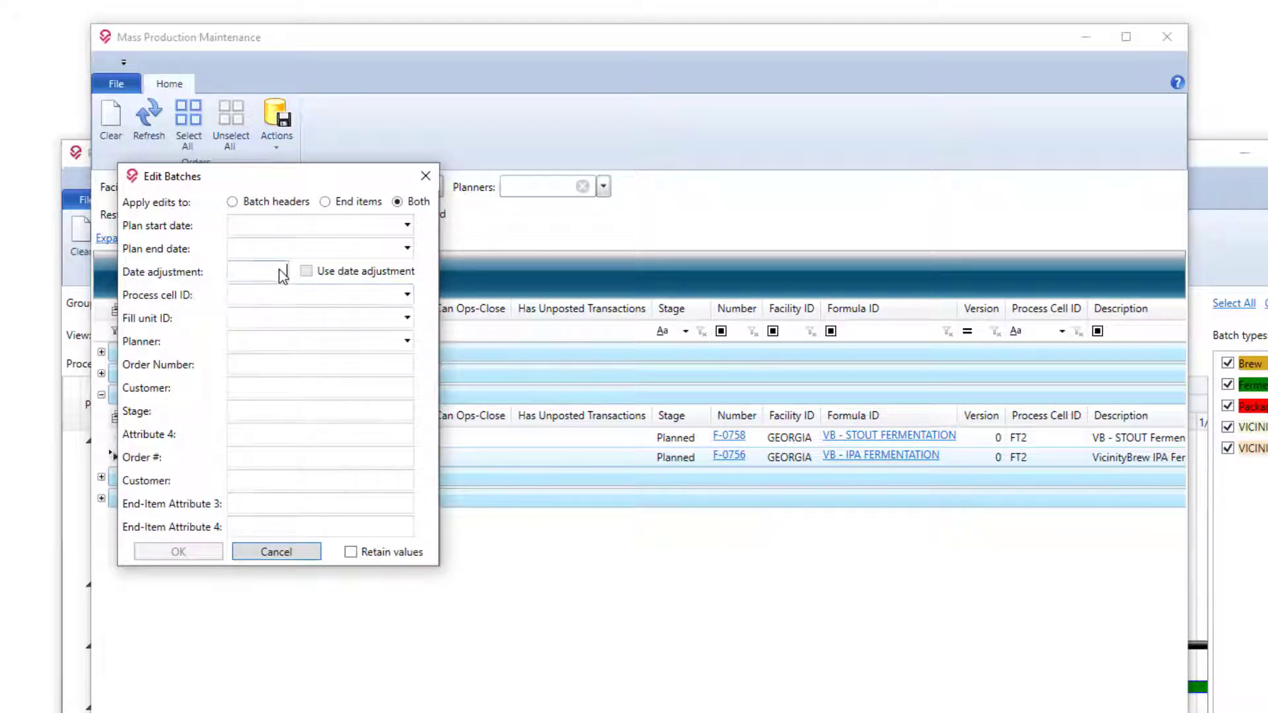
text(-7)
key(Tab)
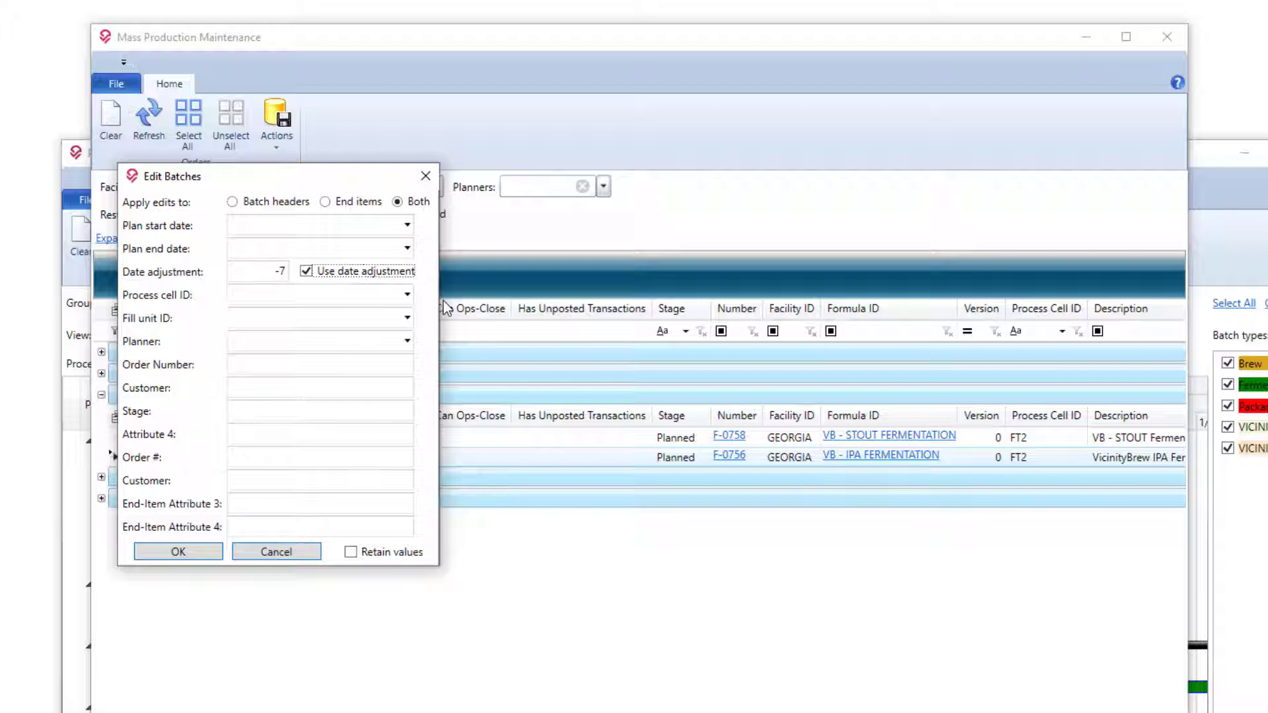
click(178, 552)
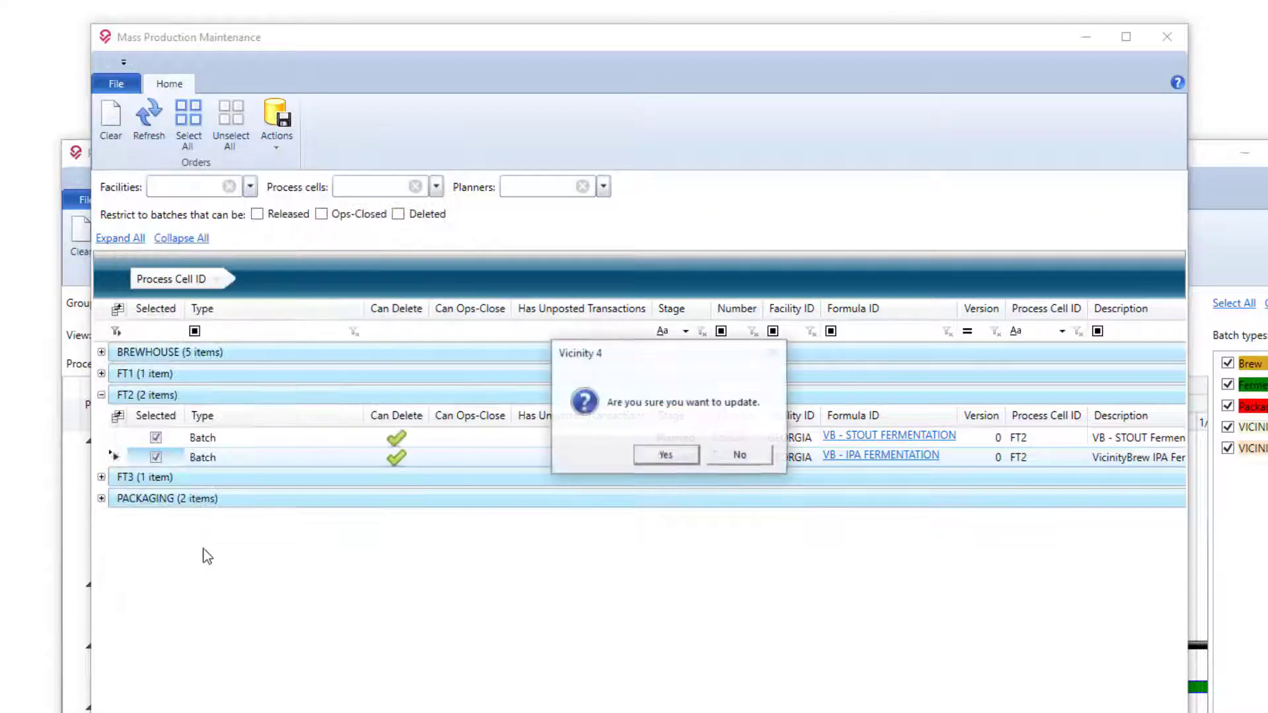
click(657, 458)
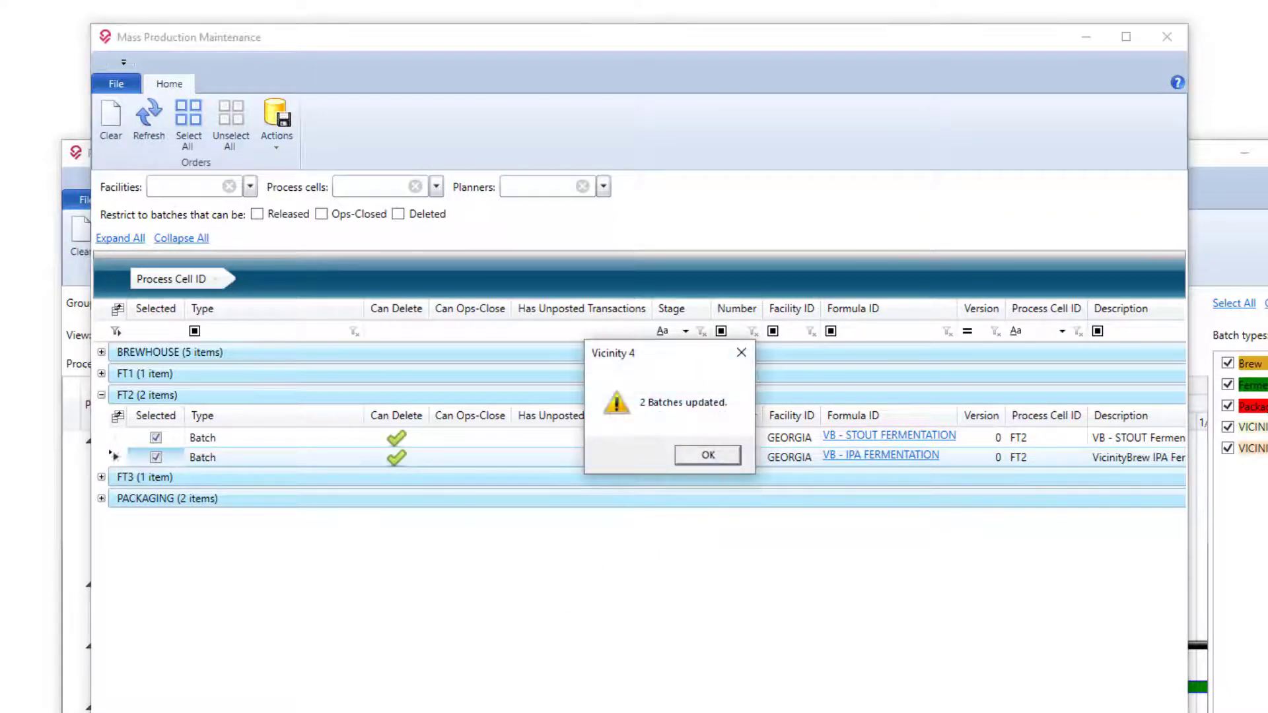
click(708, 455)
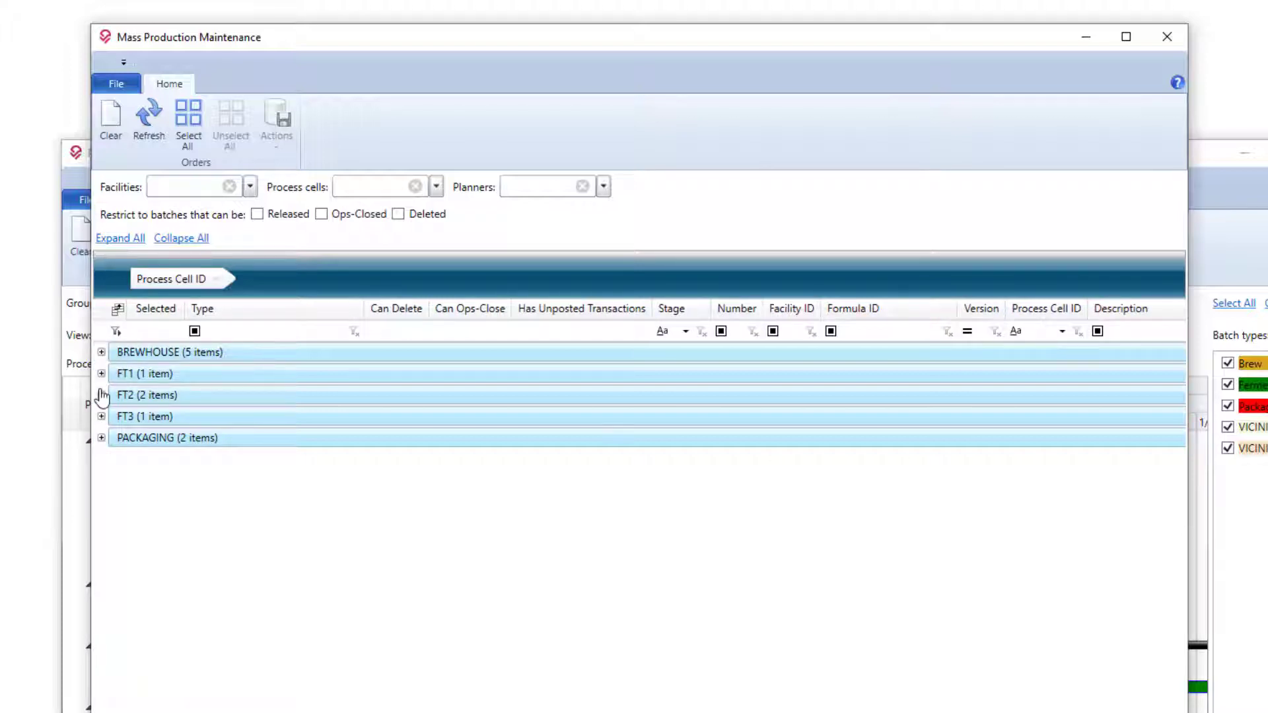
Expand the FT2 group and check the plan start and end dates of its two batches
click(101, 395)
scroll(640, 410, right, 5)
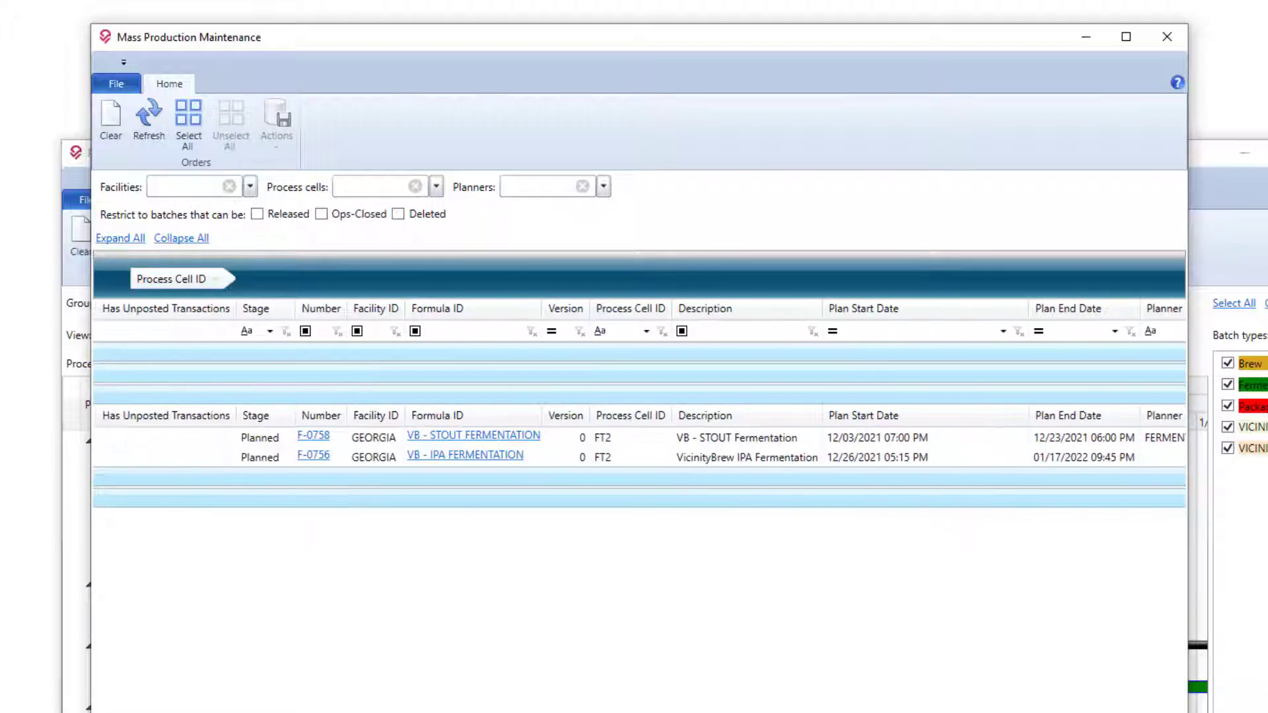
scroll(639, 383, right, 1)
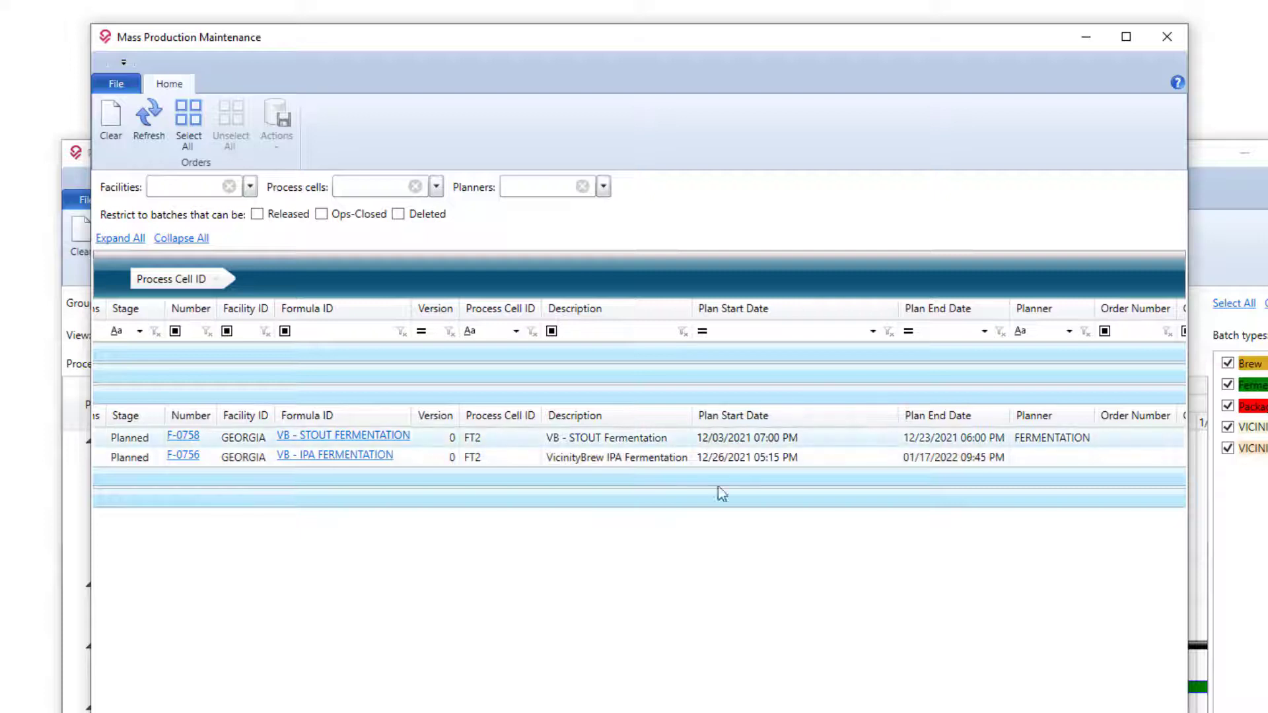
scroll(640, 397, left, 6)
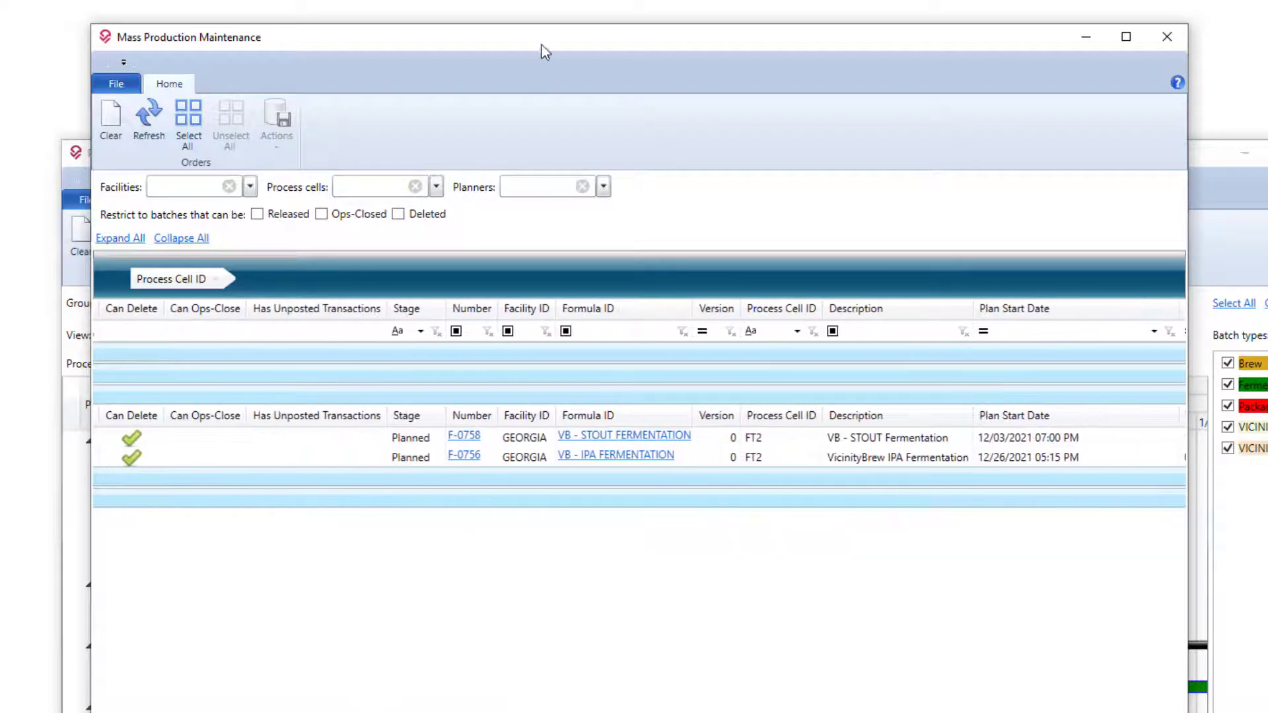
Bring up the Production Schedule, refresh it and examine the FT2 bars on the Gantt chart
drag(542, 45, 683, 37)
drag(169, 157, 208, 69)
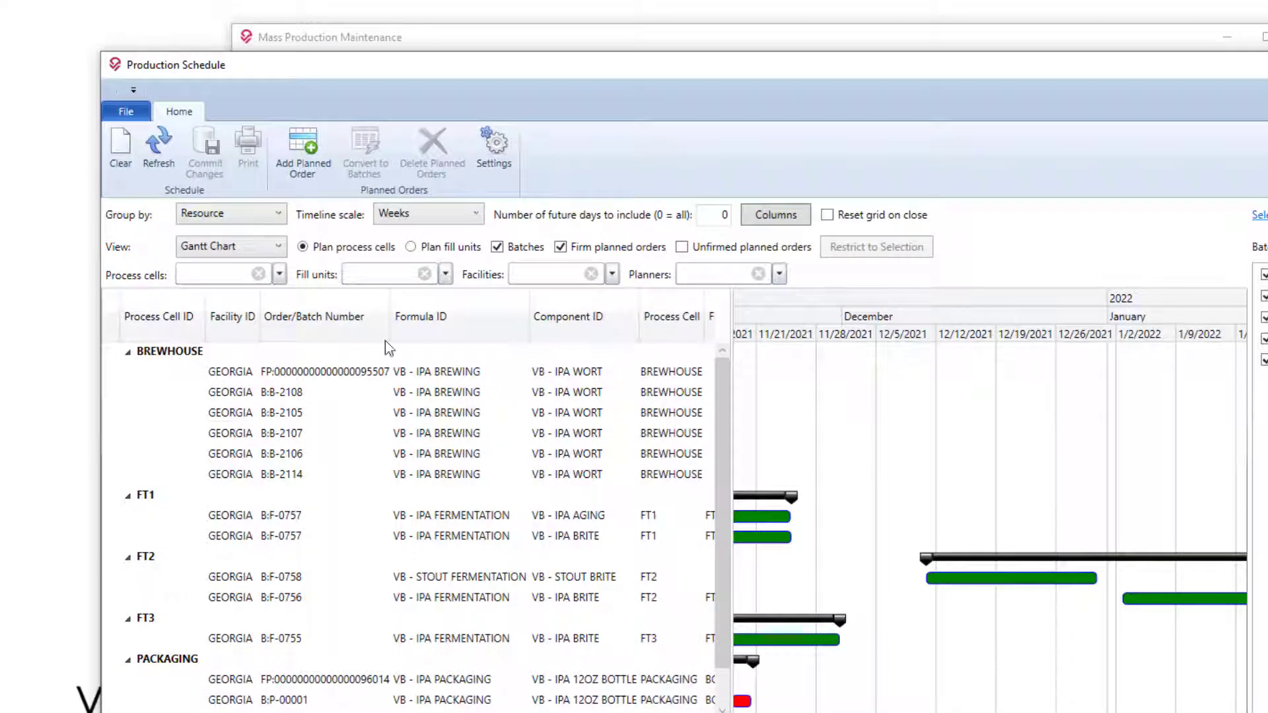
click(163, 170)
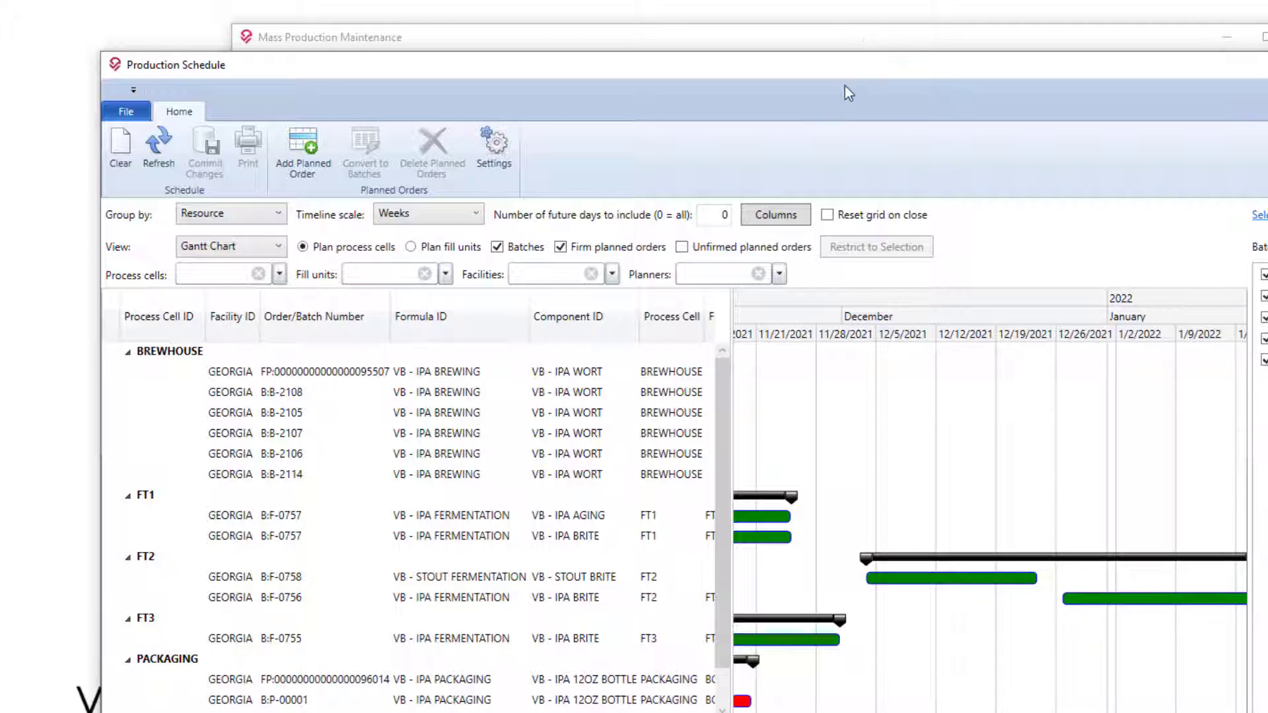
mouse_move(1085, 604)
Try to shift the FT2 stout fermentation bar slightly earlier on the Gantt chart, clear the schedule without keeping the change and reload it
mouse_move(951, 589)
mouse_down()
mouse_move(1042, 588)
mouse_move(931, 604)
mouse_up()
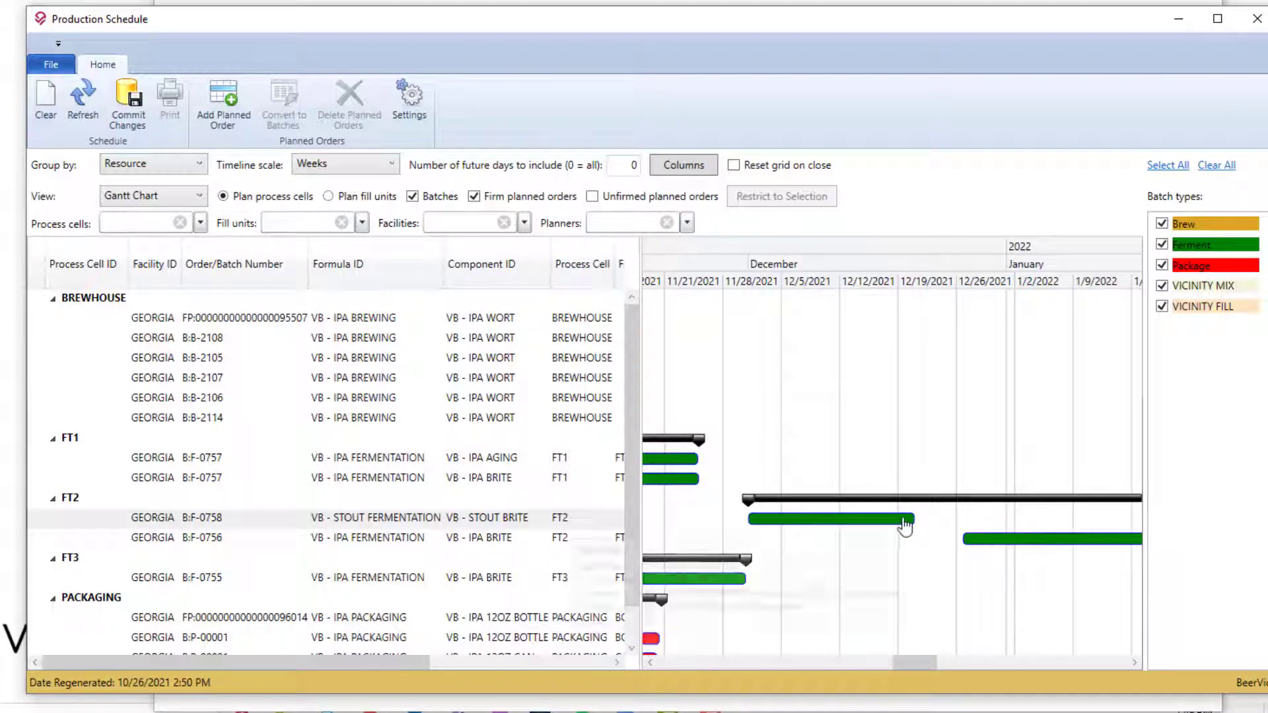
click(46, 96)
click(610, 405)
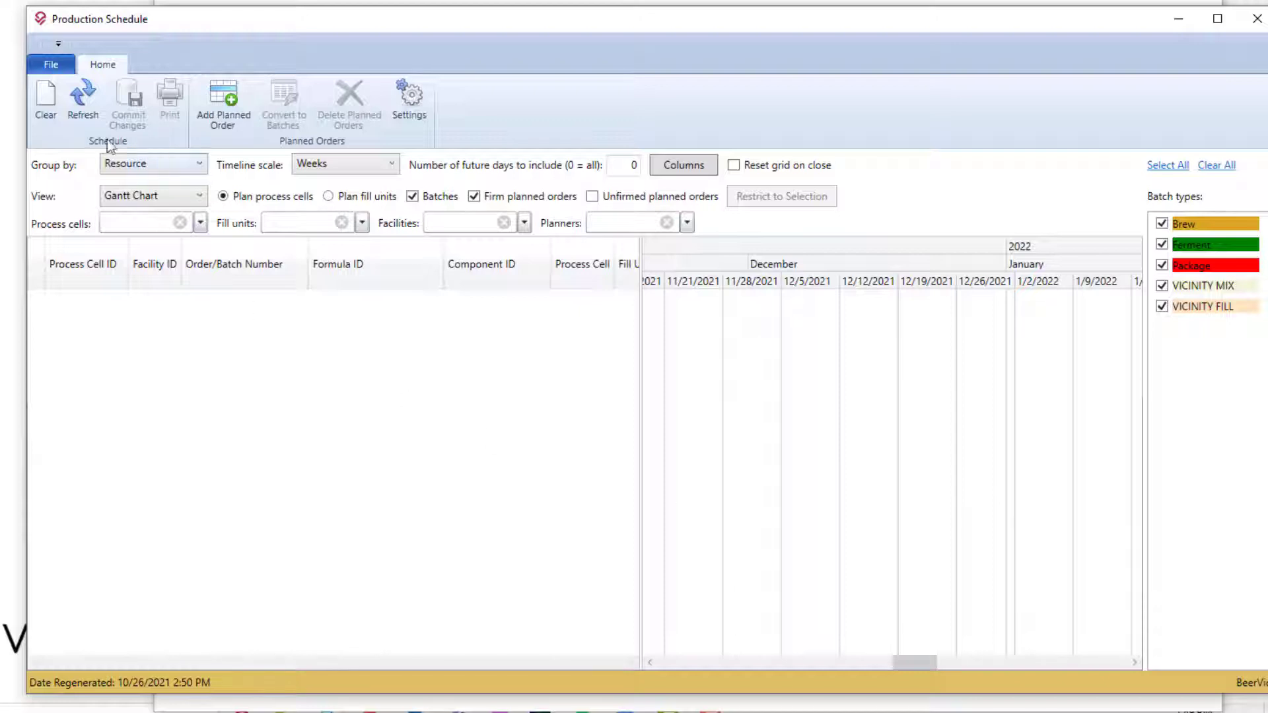
click(84, 111)
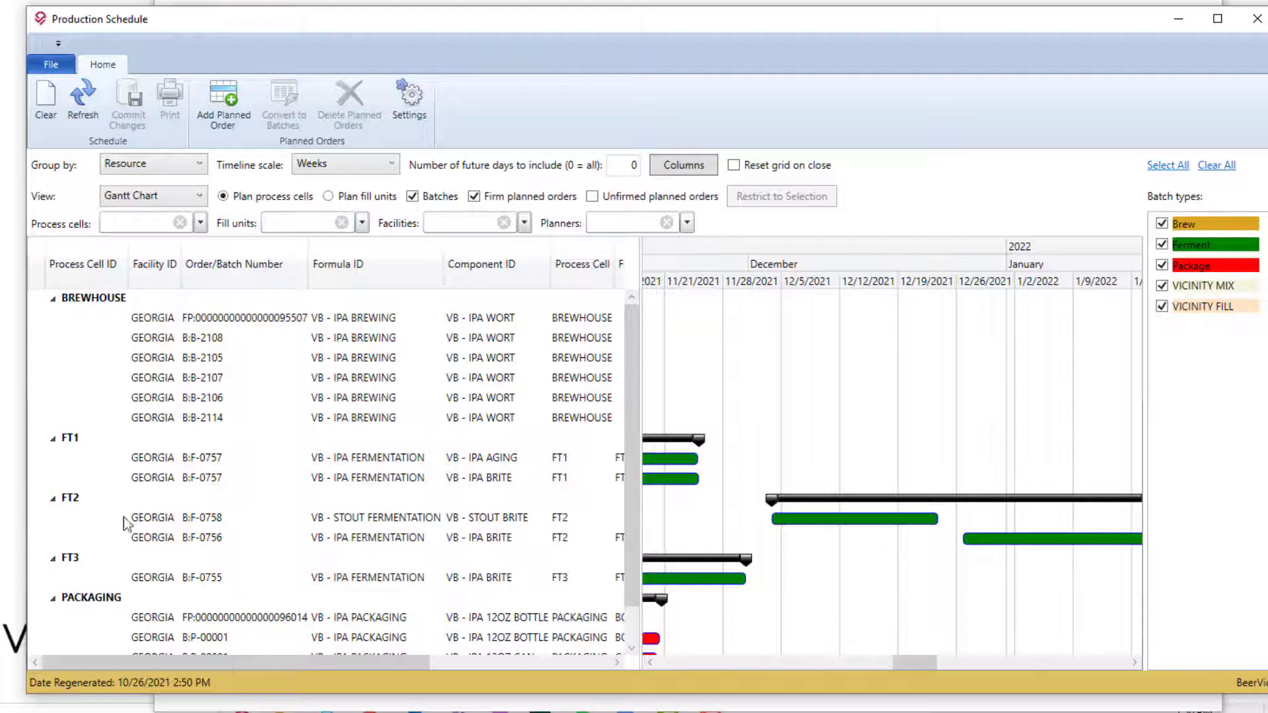
Try moving the stout fermentation batch between the FT2 and FT3 groups in the schedule grid, return it to FT2 and commit the changes
click(61, 520)
click(34, 520)
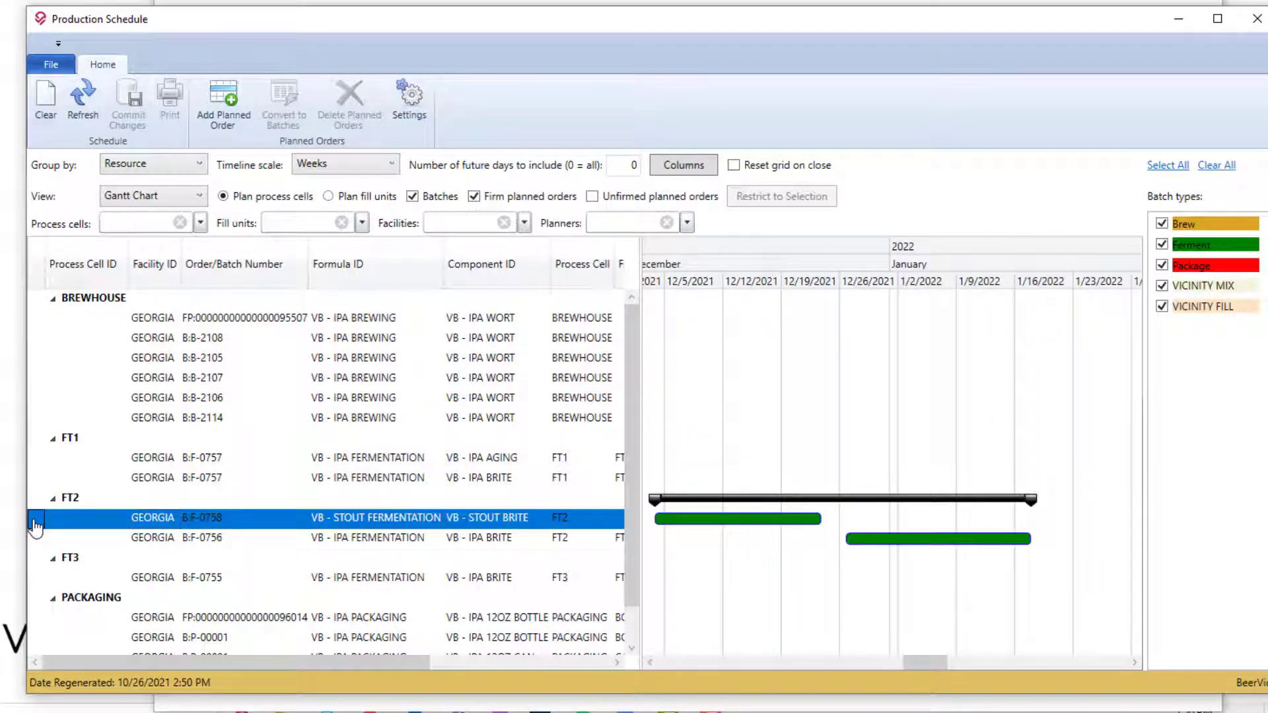
drag(44, 572, 41, 532)
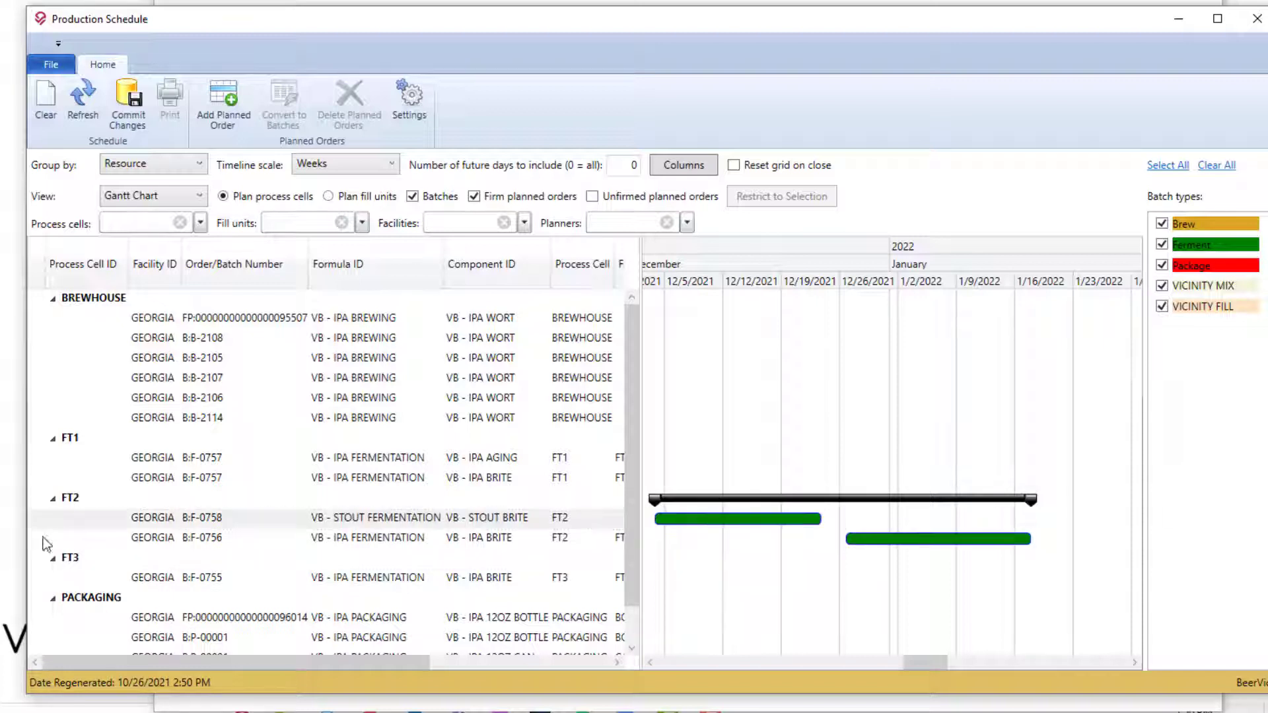
click(111, 129)
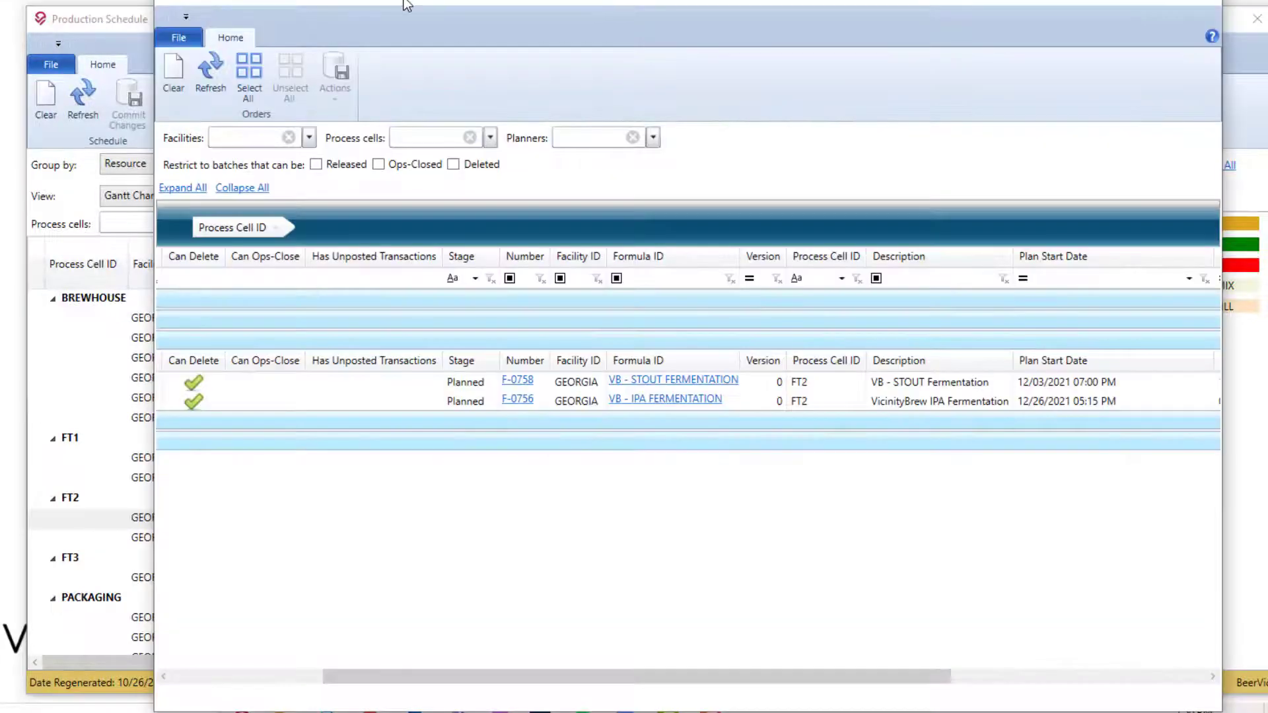
Refresh the Mass Production Maintenance list, select both FT2 batches and open them for mass editing
drag(482, 679, 283, 679)
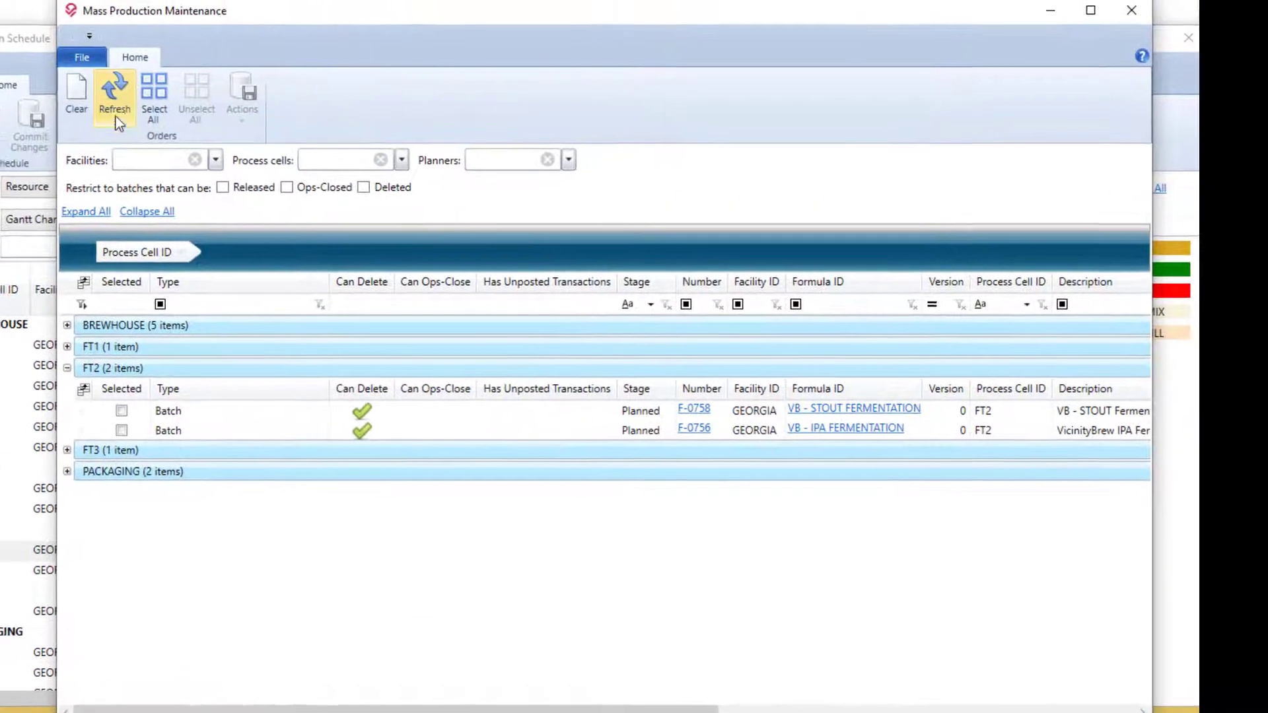
click(188, 78)
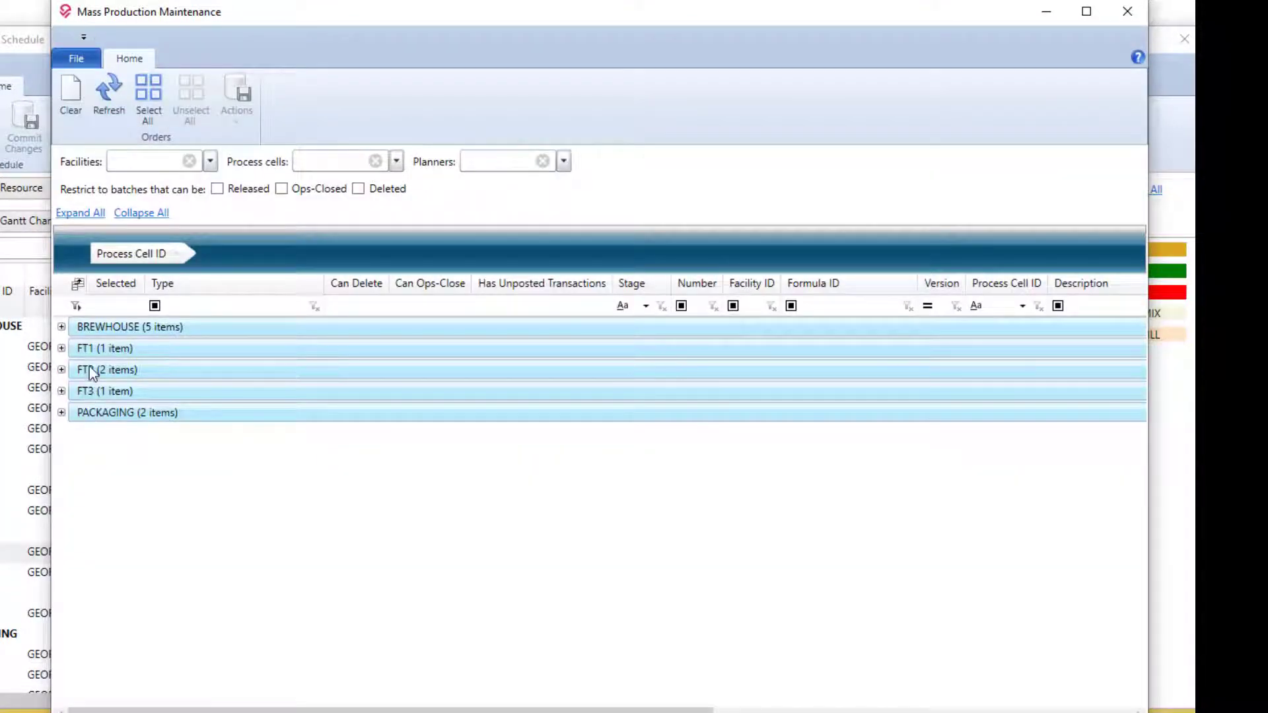
click(62, 370)
click(116, 413)
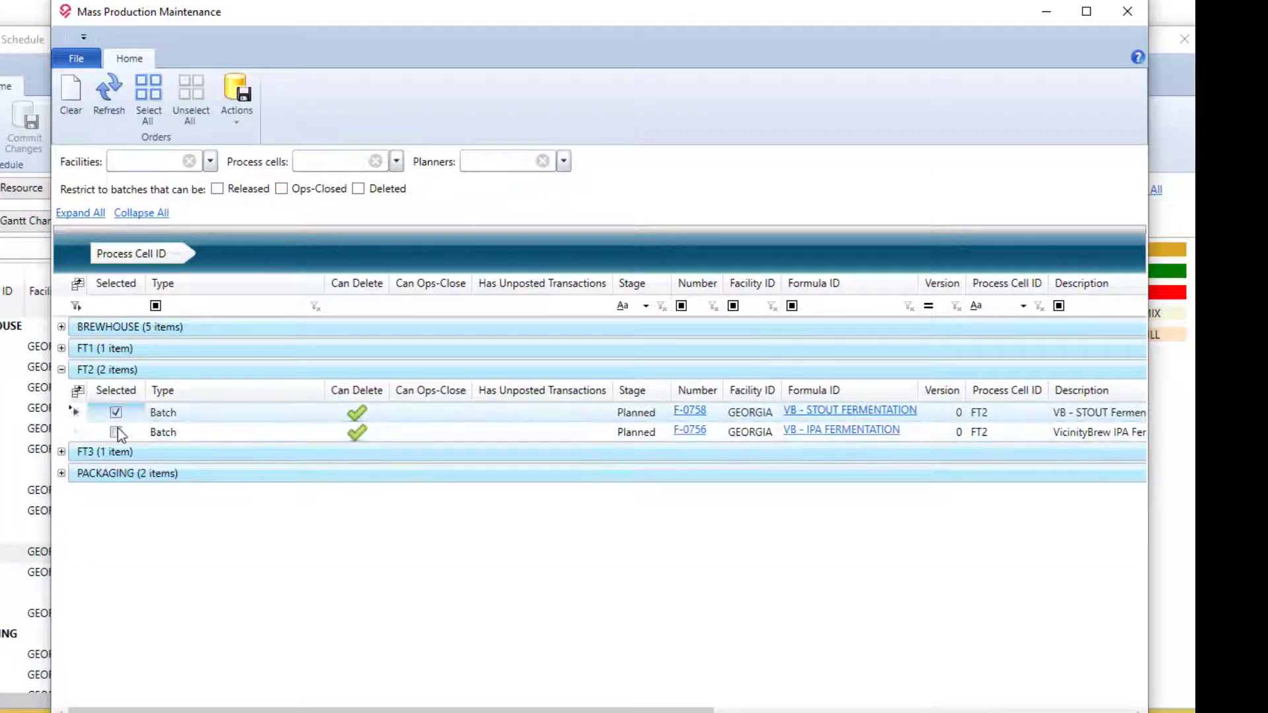
click(117, 432)
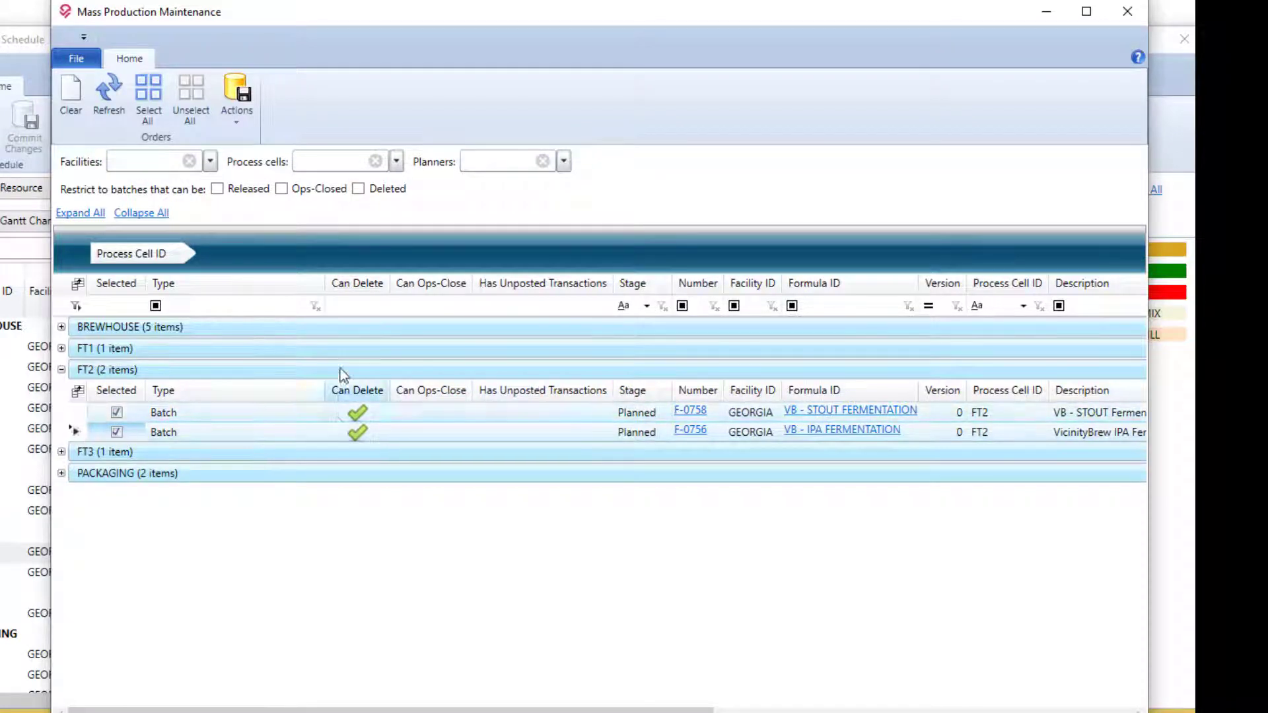
click(243, 95)
click(256, 143)
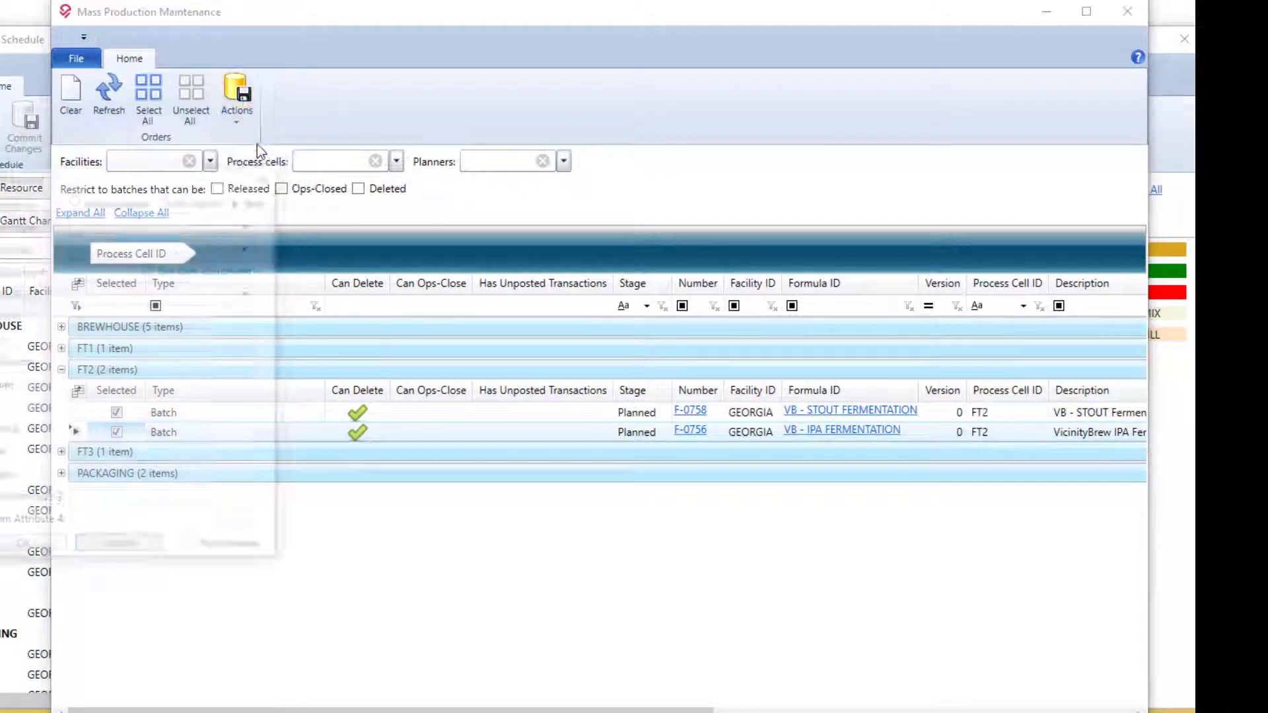
Set the process cell of the selected batches to Fermentation Tank 3 and confirm the update
drag(160, 181, 390, 187)
click(343, 304)
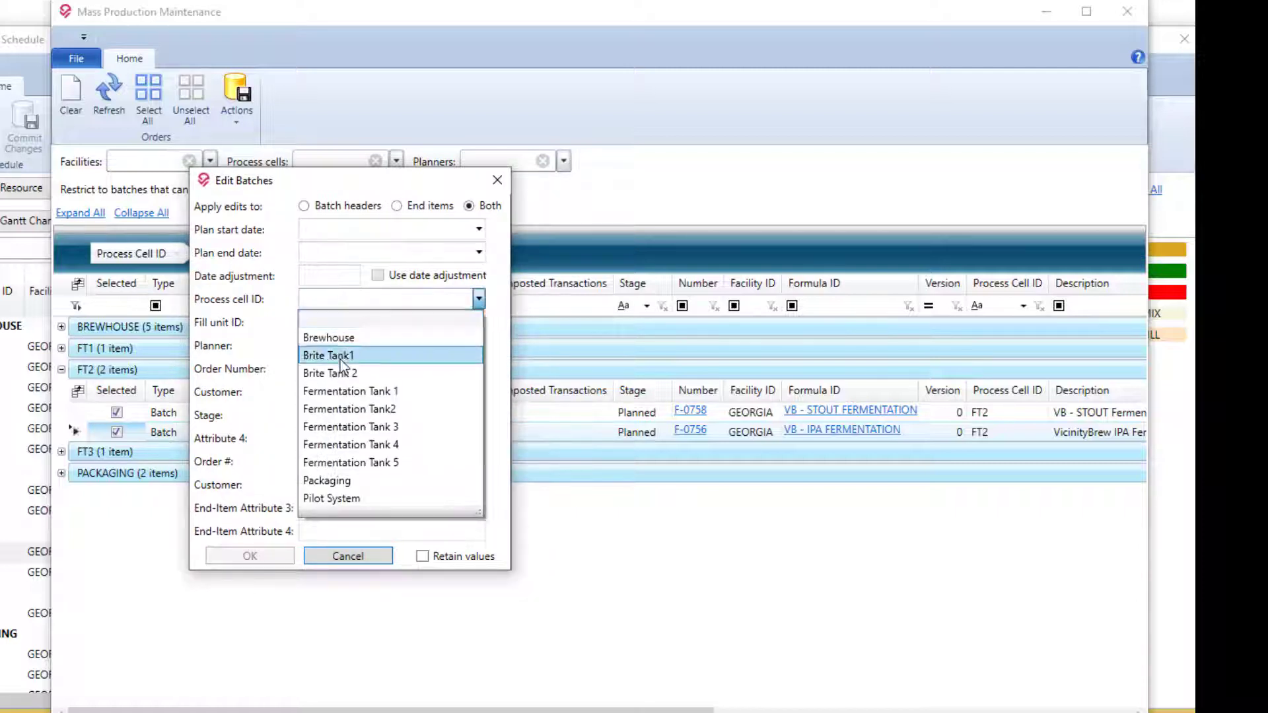
click(341, 428)
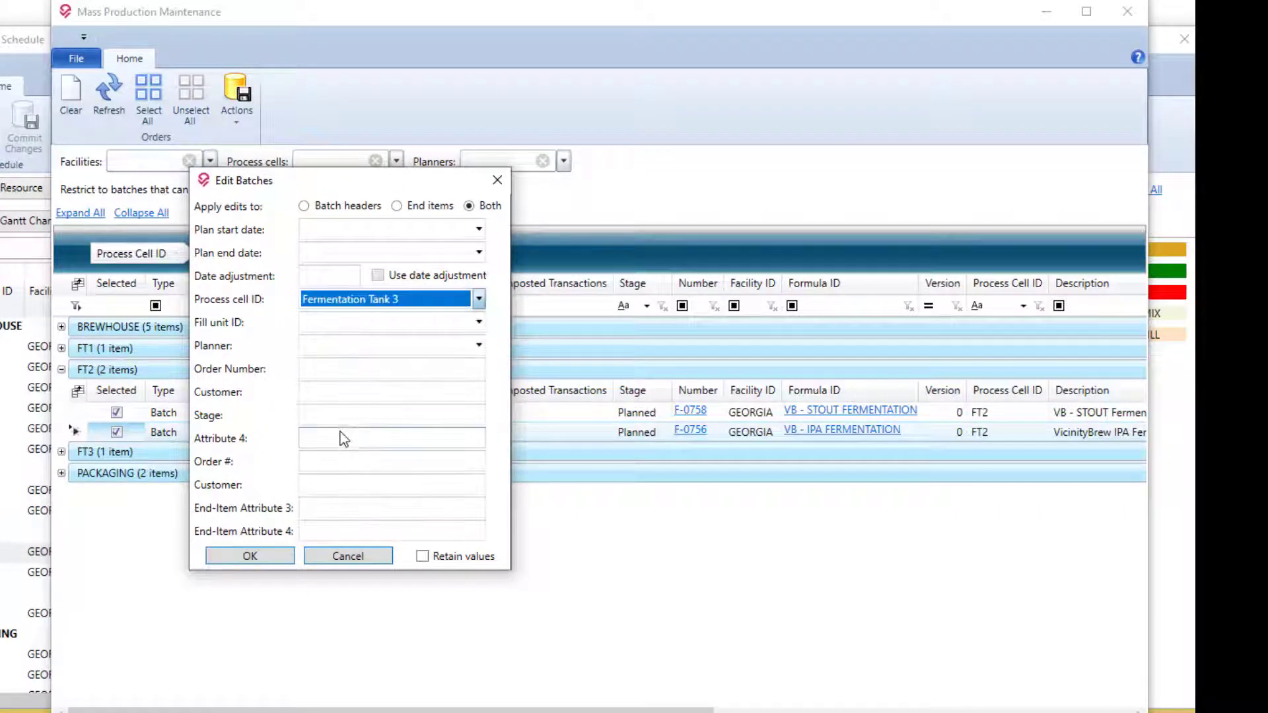
click(267, 565)
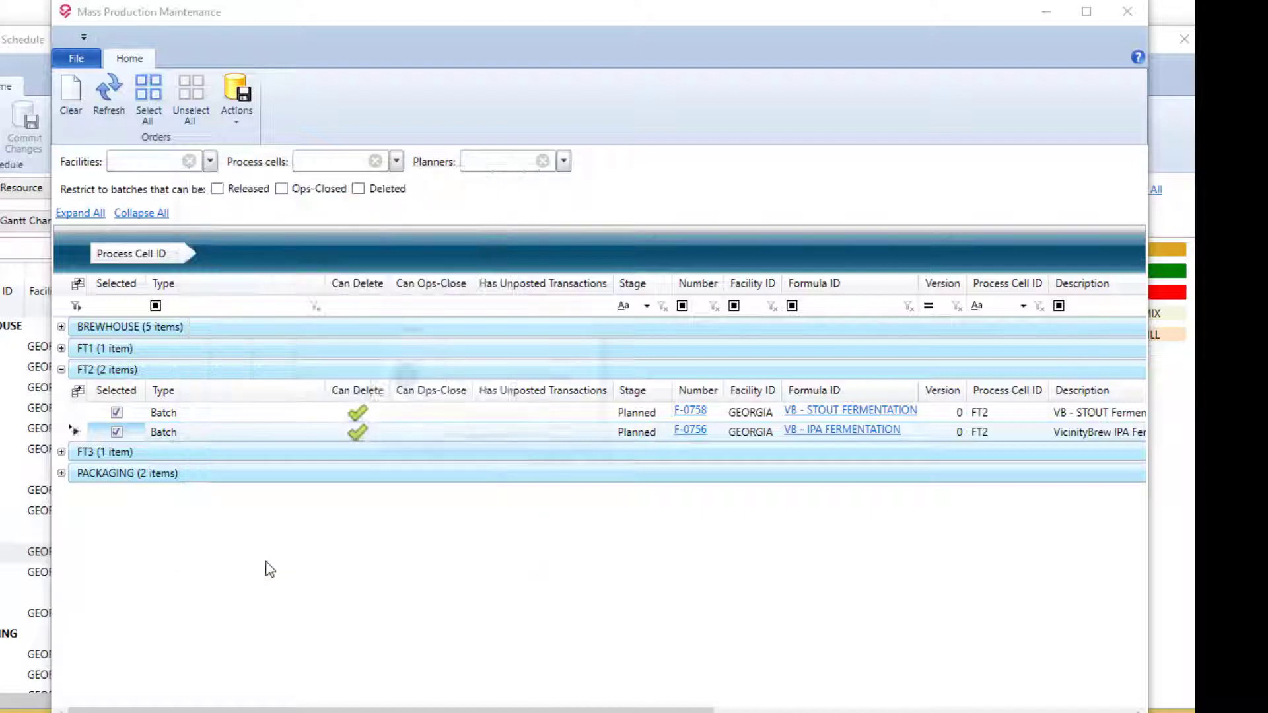
click(483, 434)
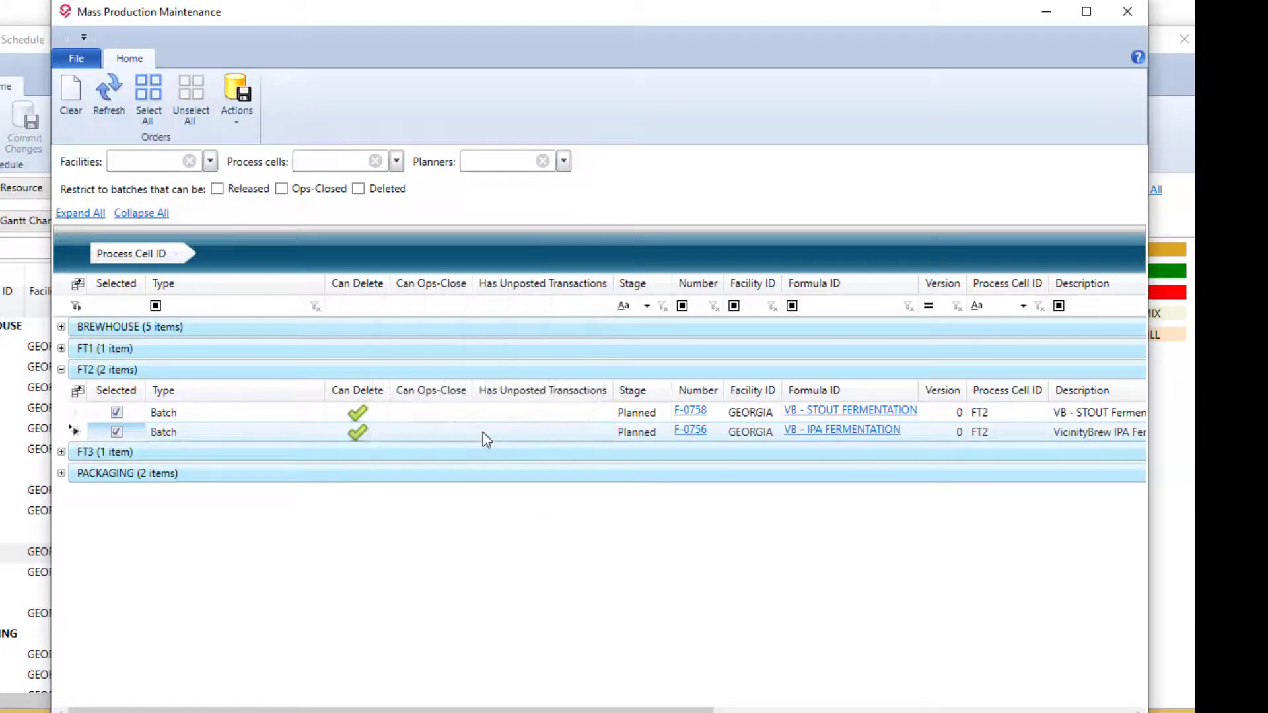
click(526, 430)
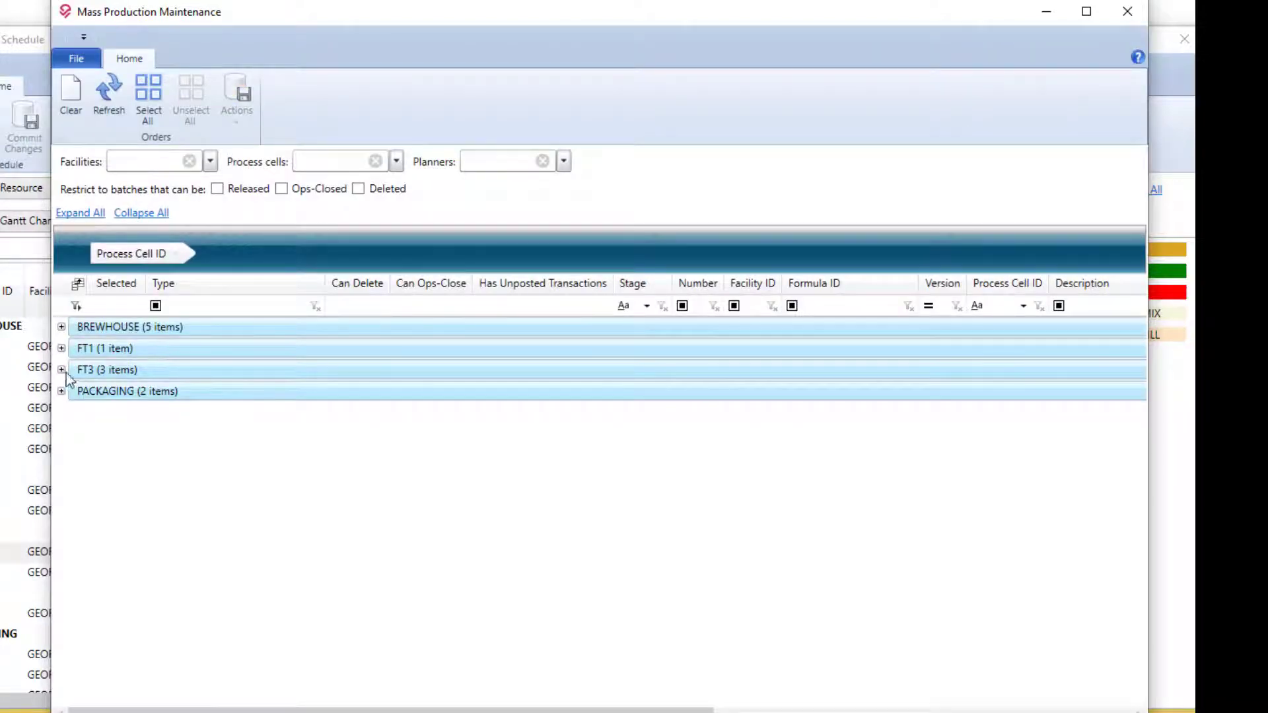
Check the batches in the FT3 group, and refresh the Production Schedule to see their new tank assignment
click(61, 370)
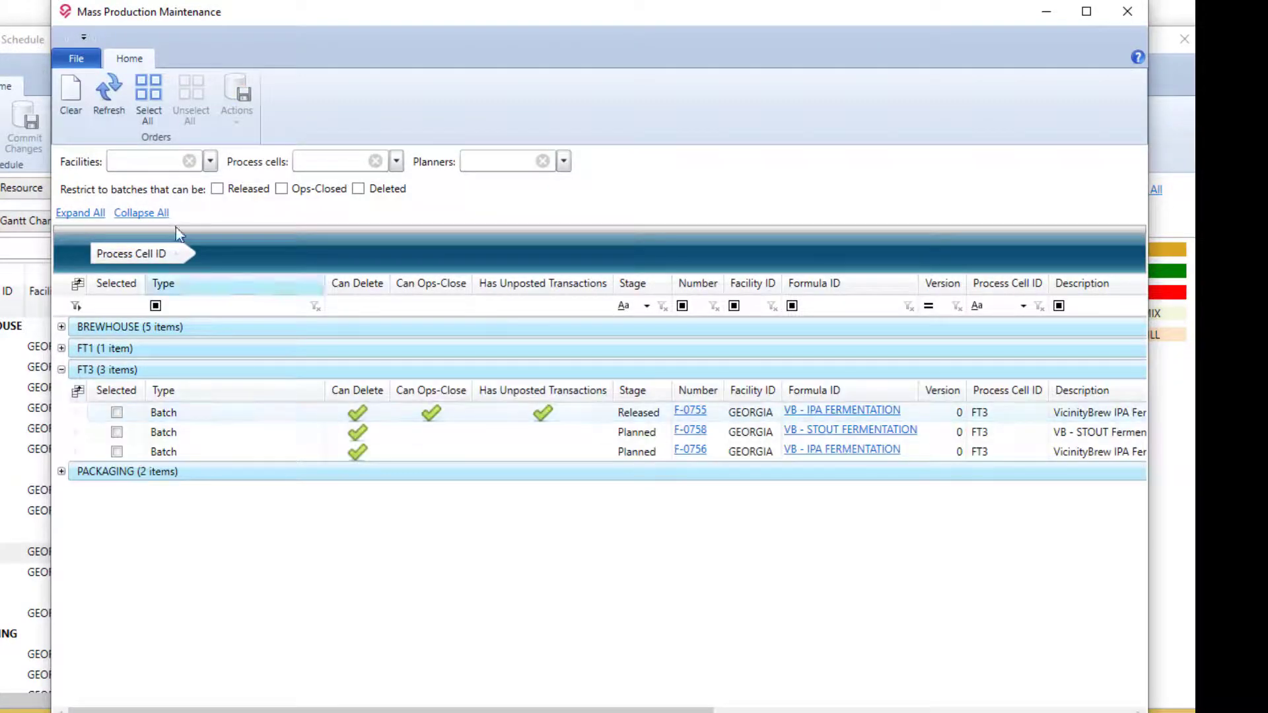
click(10, 56)
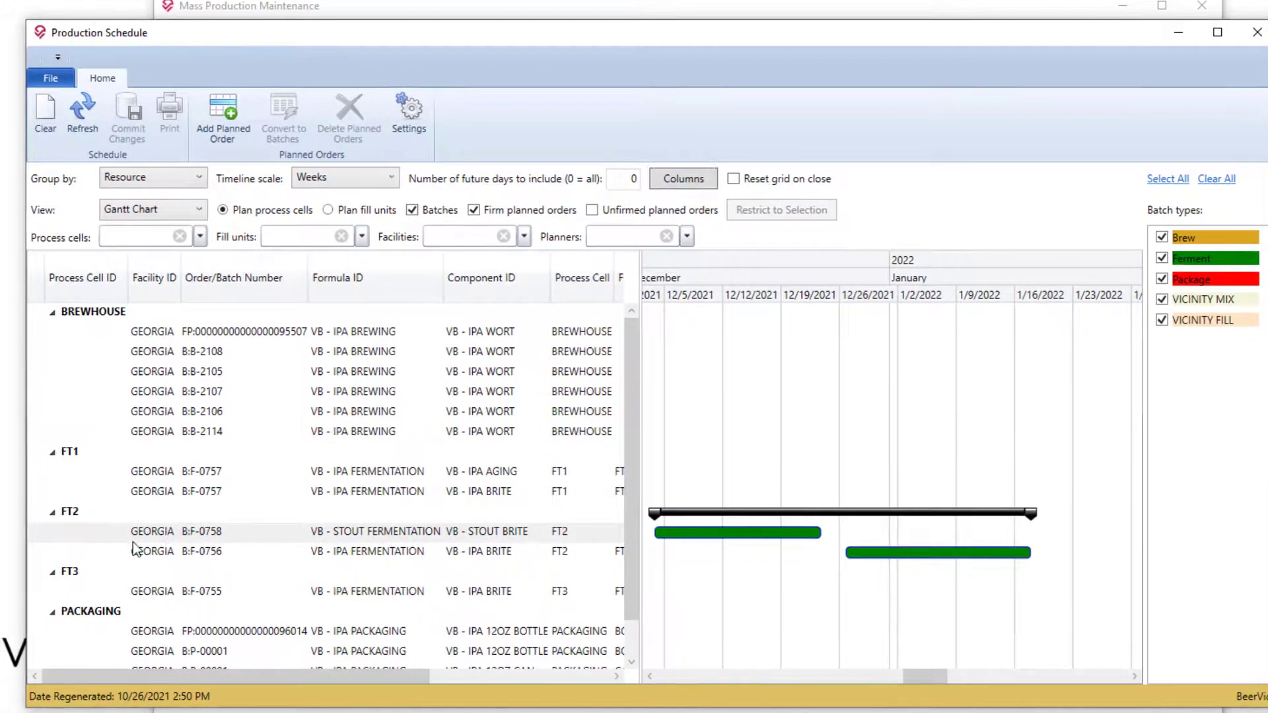
click(73, 122)
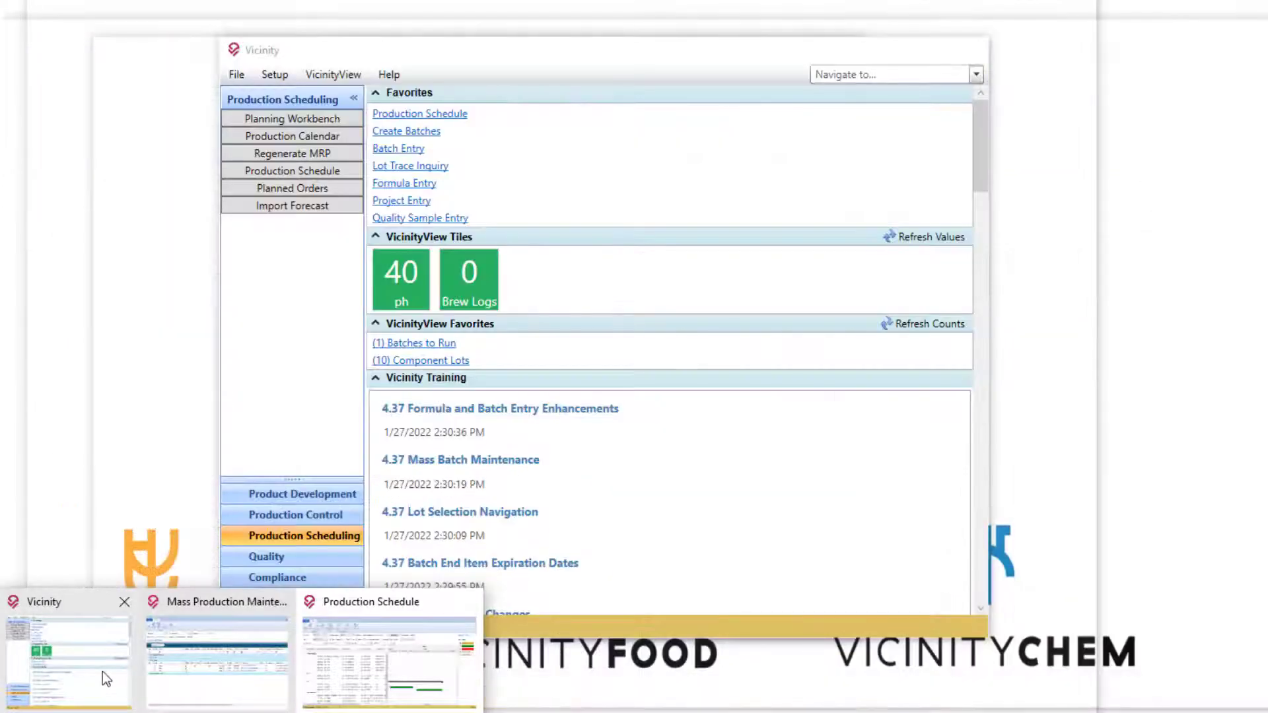
Open Planned Orders from the main Vicinity window and select the first three unfirmed IPA orders: packaging, fermentation and brewing
click(102, 672)
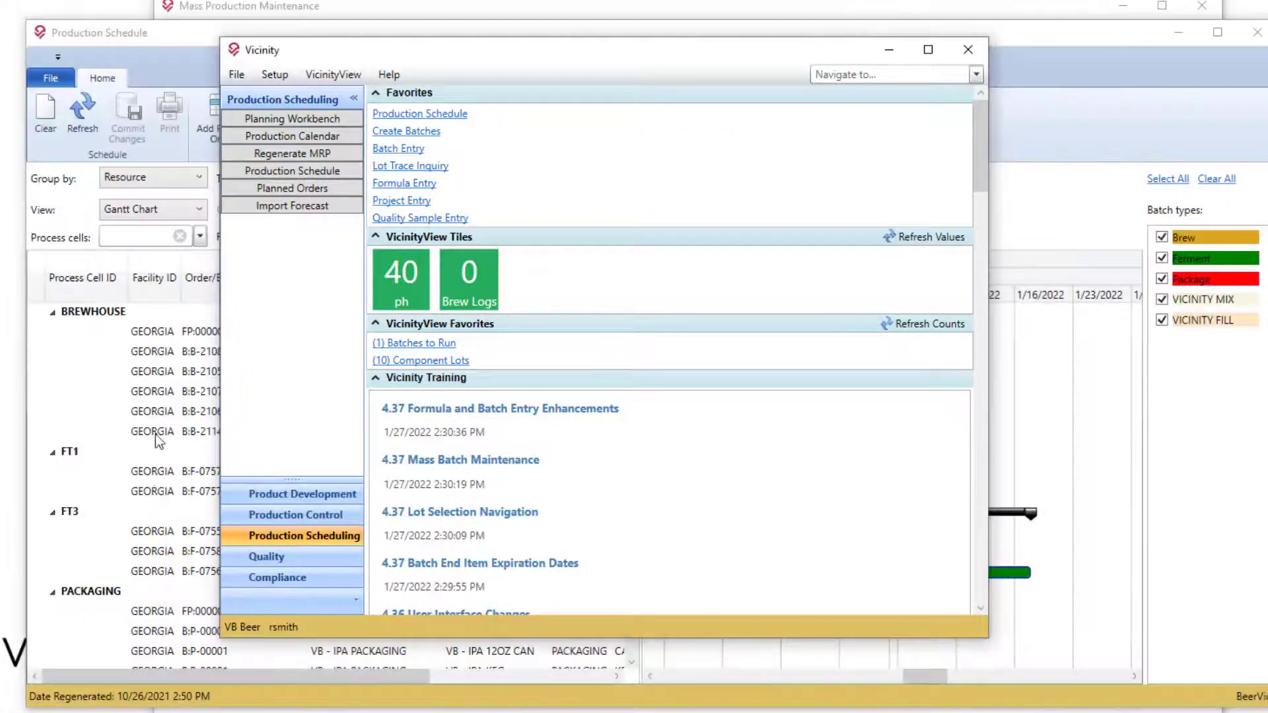
click(273, 189)
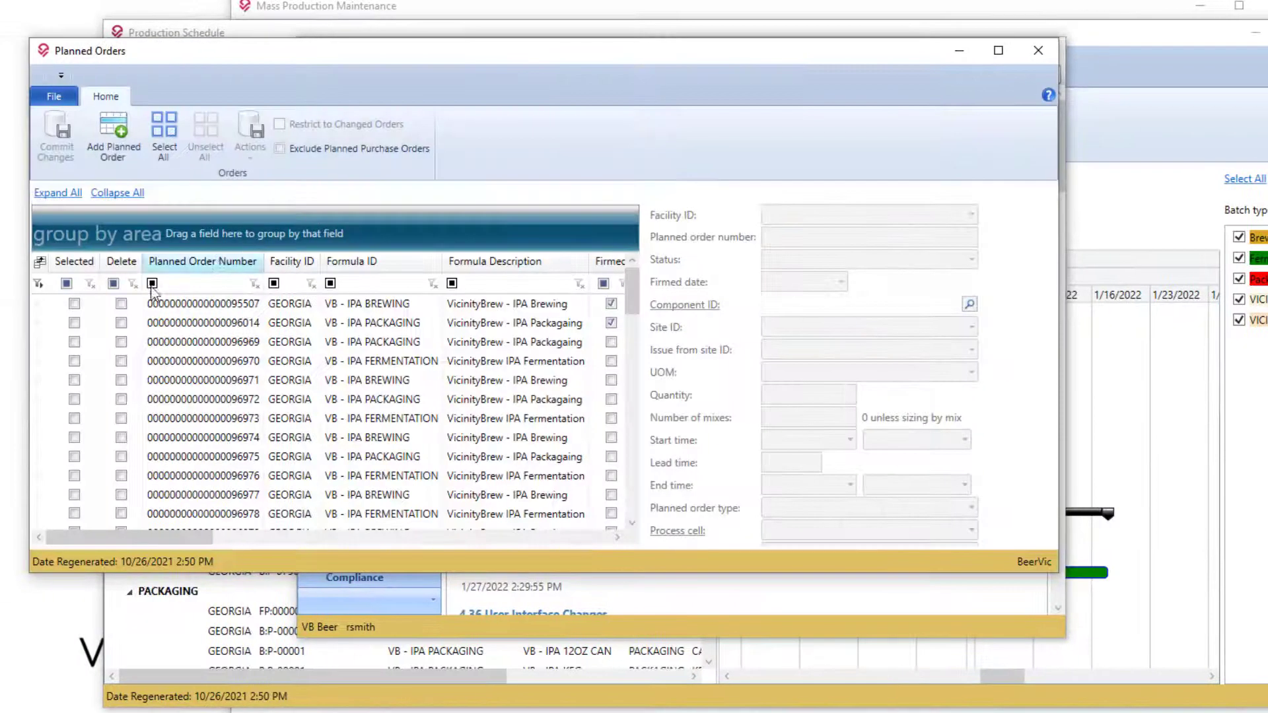
click(75, 342)
click(76, 361)
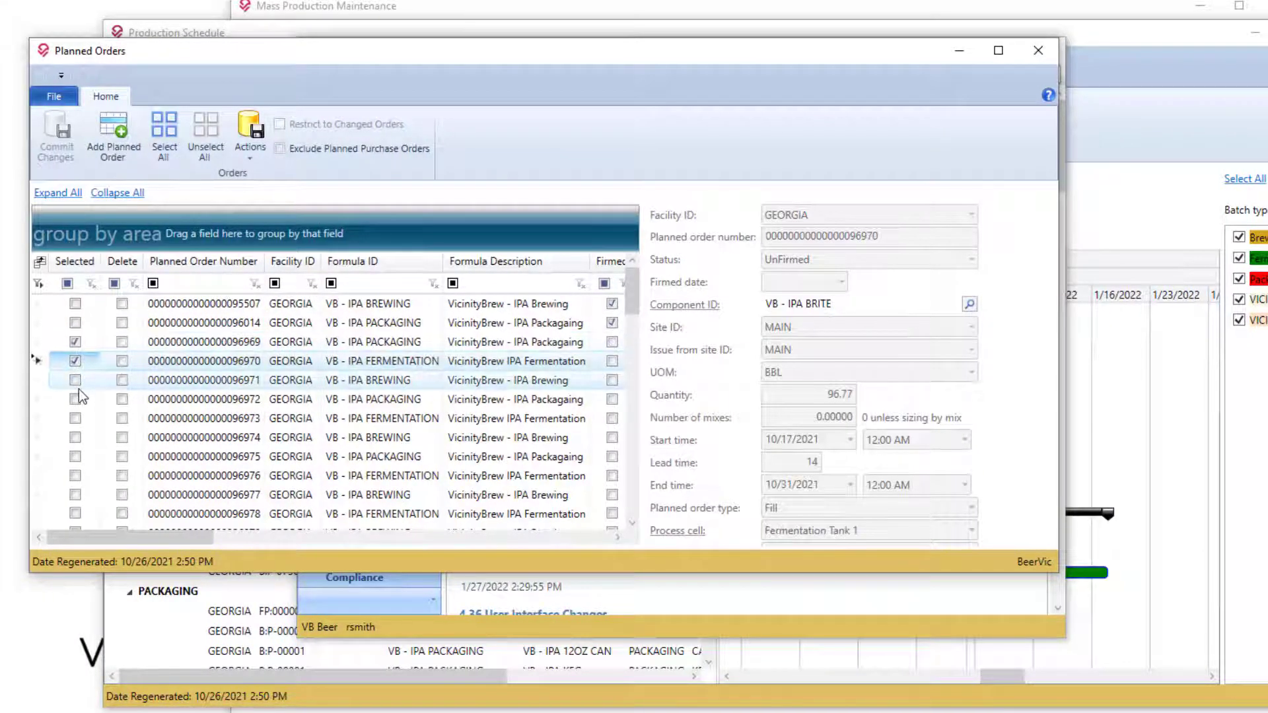
click(76, 381)
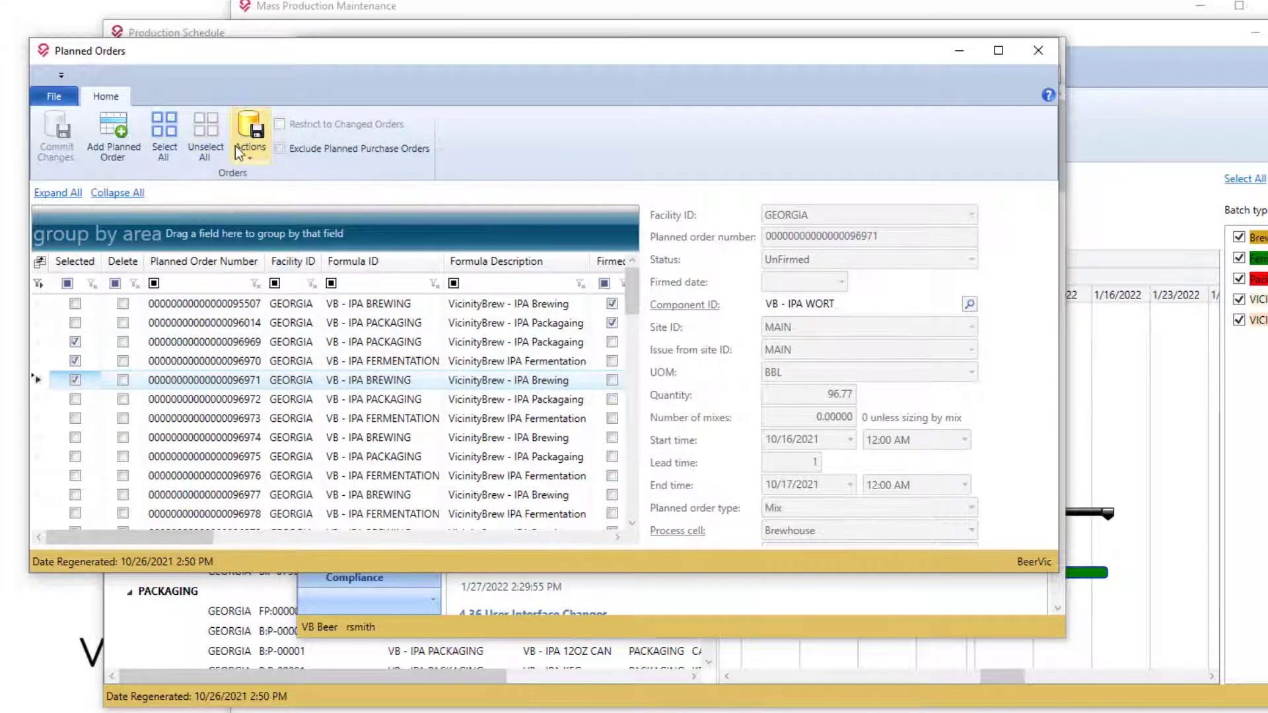
Open the selected planned orders for mass editing, review the editable fields, and close the dialog without entering any changes
click(250, 157)
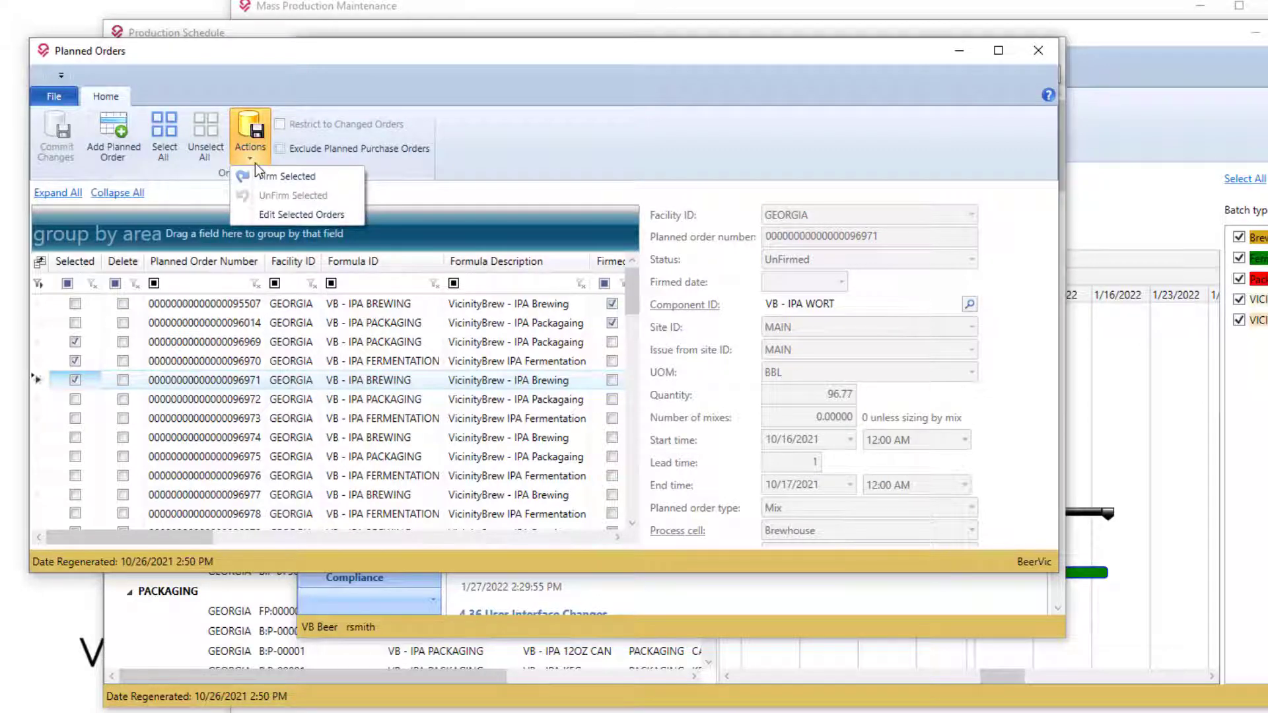
click(303, 214)
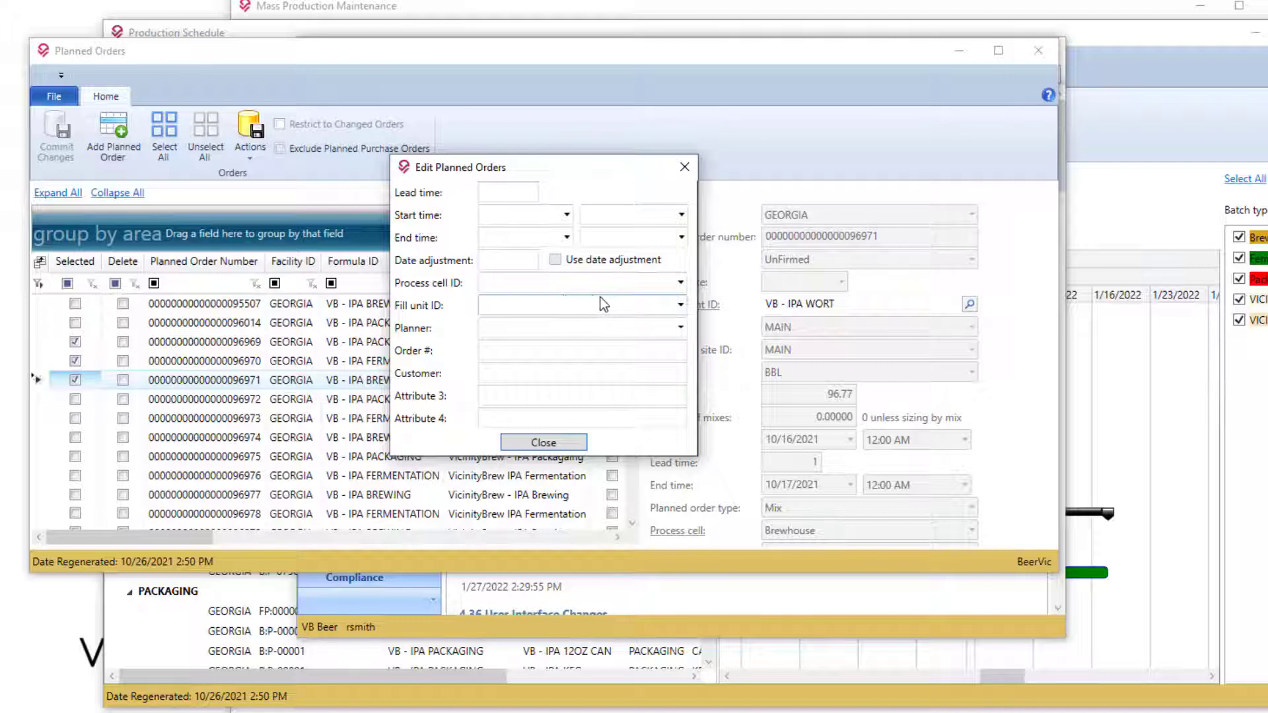
click(685, 168)
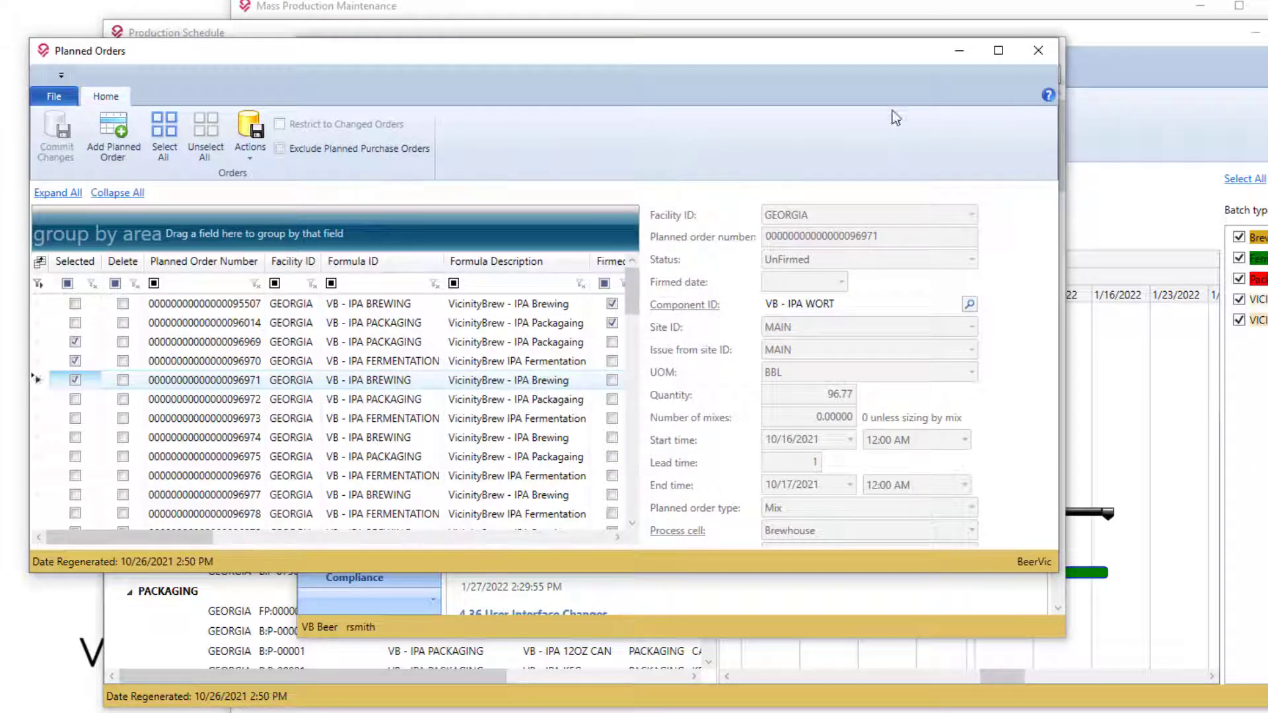
Minimize the Planned Orders, main Vicinity, Production Schedule and Mass Production Maintenance windows
click(961, 53)
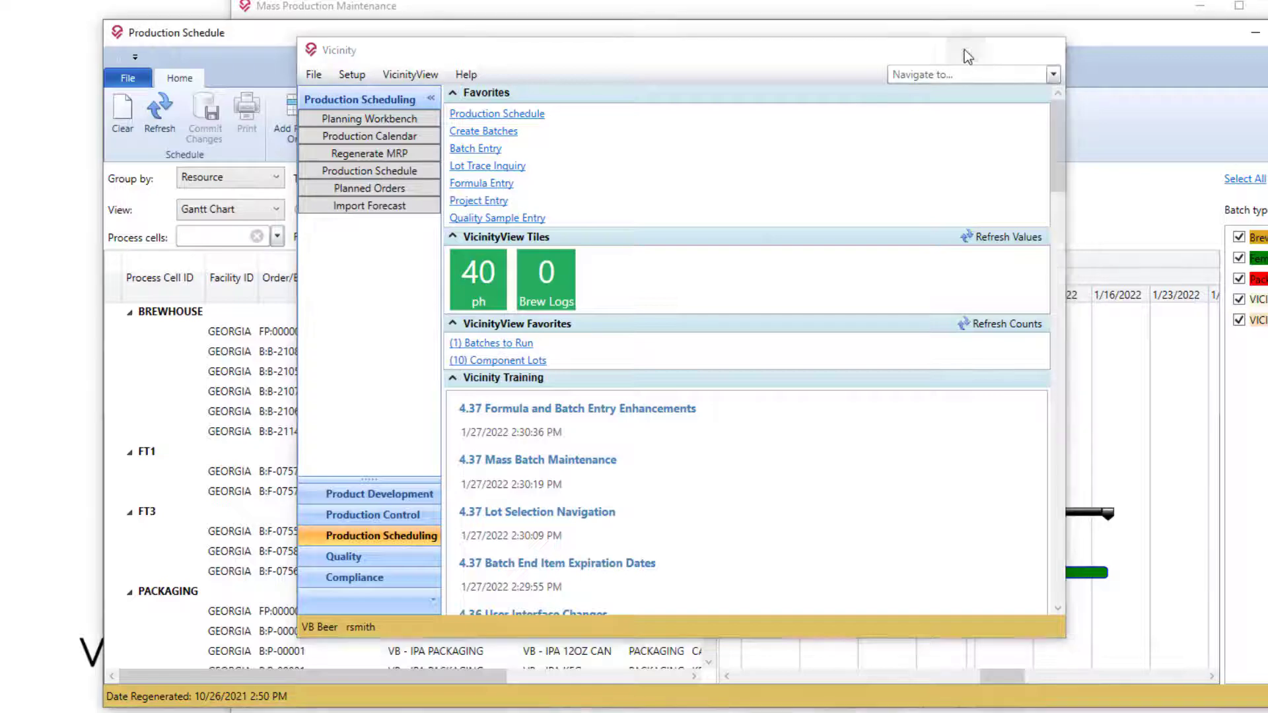
click(981, 48)
click(1147, 34)
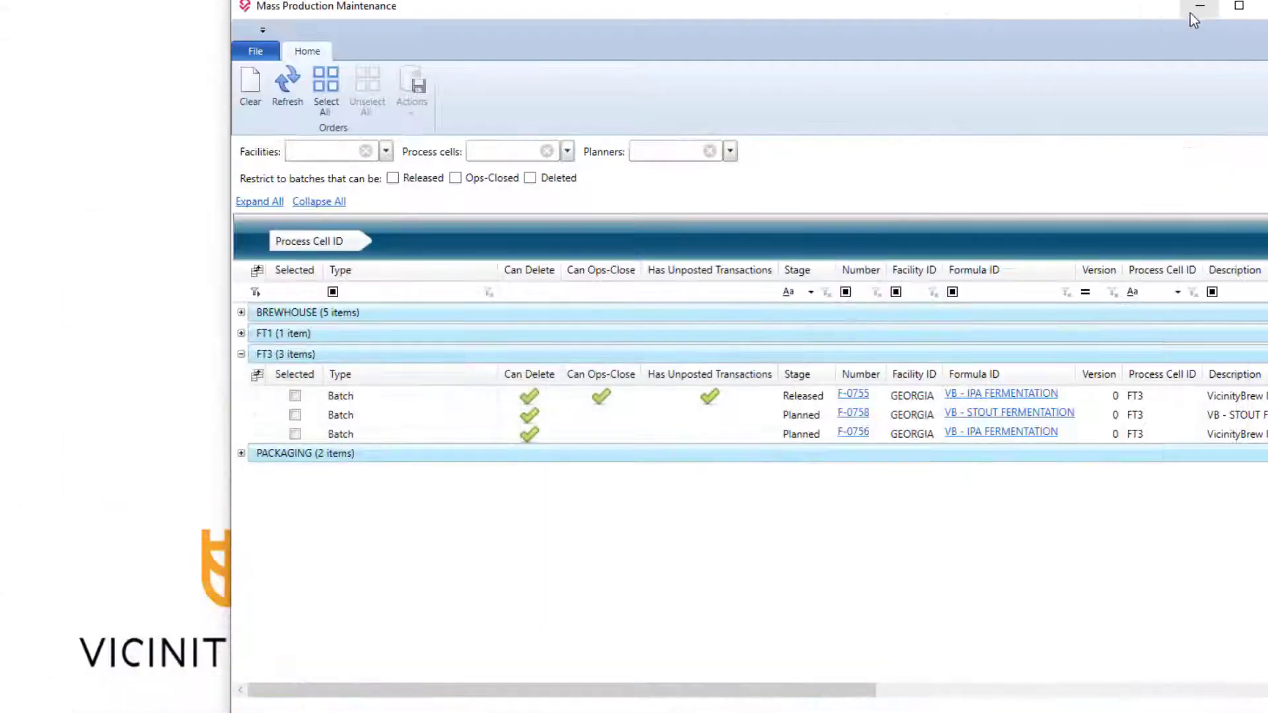
click(1192, 10)
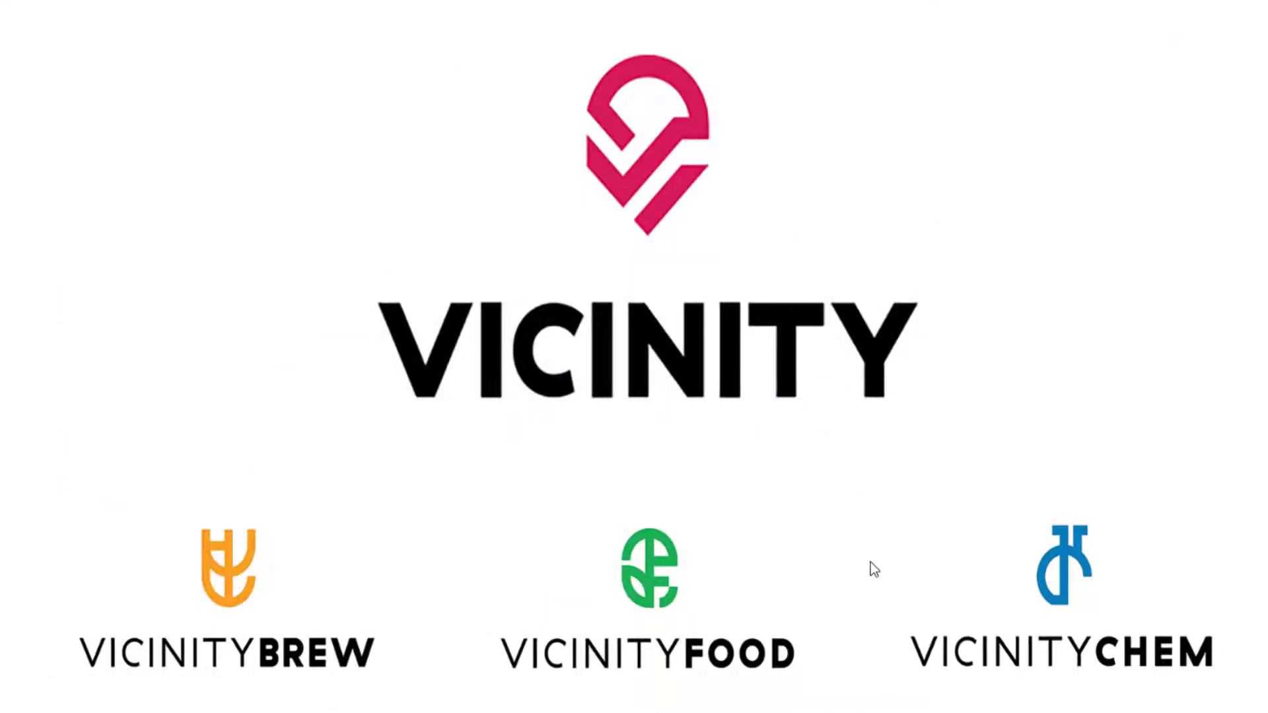